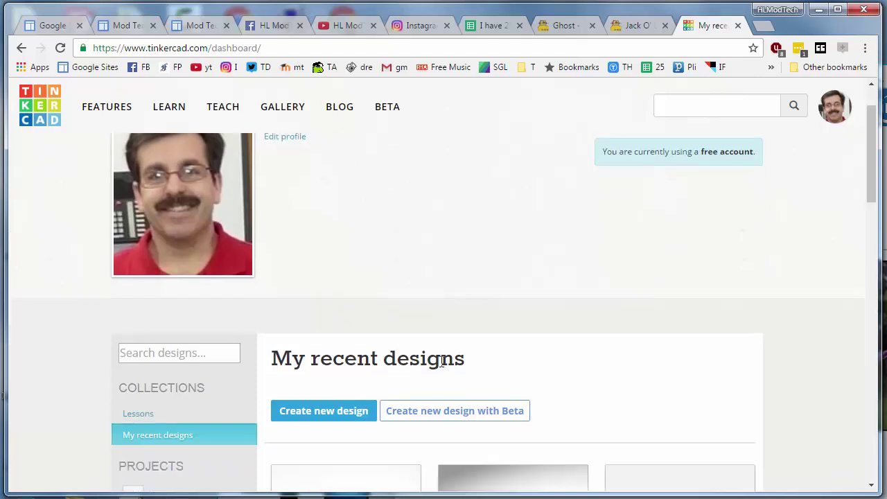
Step: Create a new design with Beta and place an orange sphere at the middle of the workplane
{"action": "left_click", "coordinate": [458, 411]}
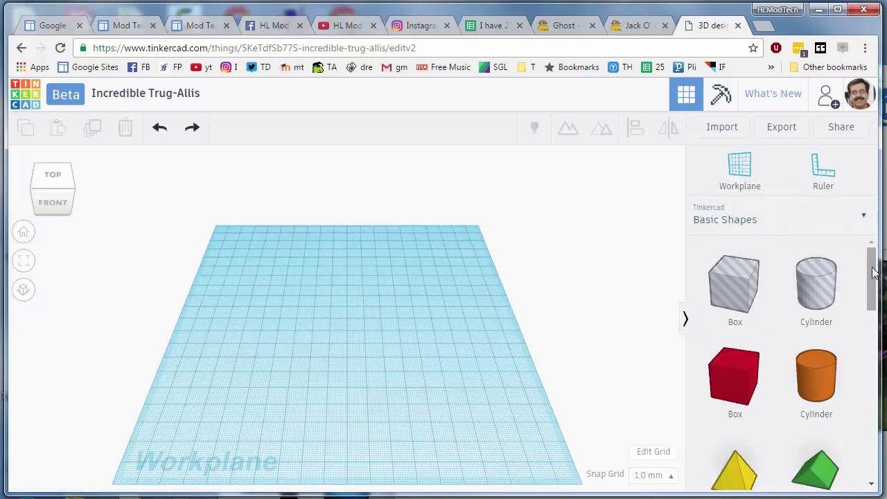
{"action": "left_click_drag", "start_coordinate": [871, 274], "coordinate": [866, 340]}
{"action": "left_click_drag", "start_coordinate": [739, 379], "coordinate": [355, 343]}
{"action": "left_click", "coordinate": [552, 220]}
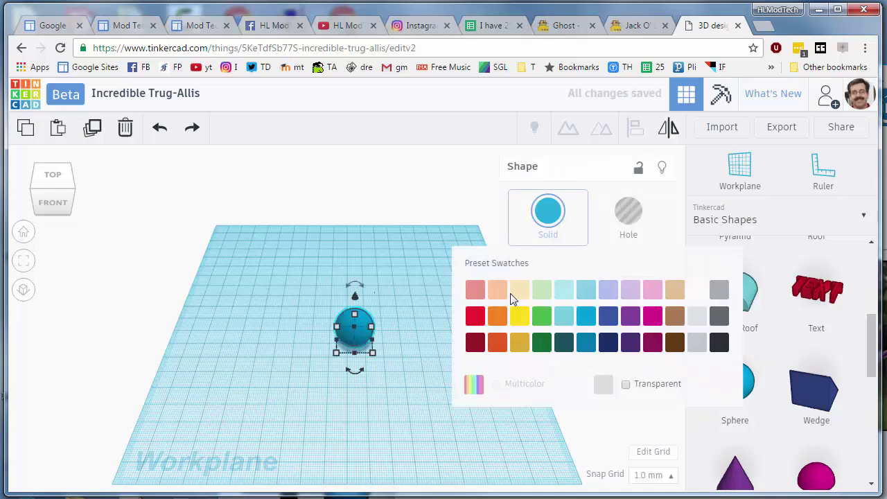
{"action": "left_click", "coordinate": [494, 322]}
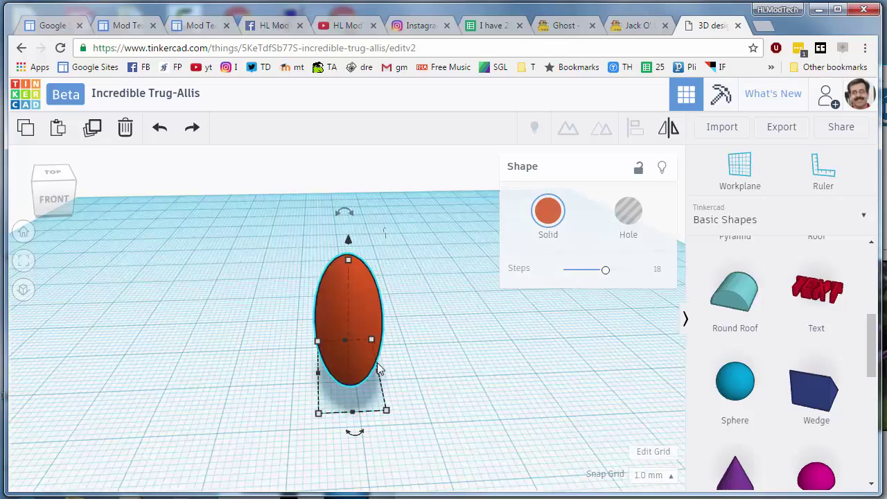
Step: Narrow the sphere to a 10 mm wide upright ellipsoid, leaving its depth and height as they are
{"action": "mouse_move", "coordinate": [378, 370]}
{"action": "left_mouse_down"}
{"action": "mouse_move", "coordinate": [397, 366]}
{"action": "mouse_move", "coordinate": [378, 378]}
{"action": "left_mouse_up"}
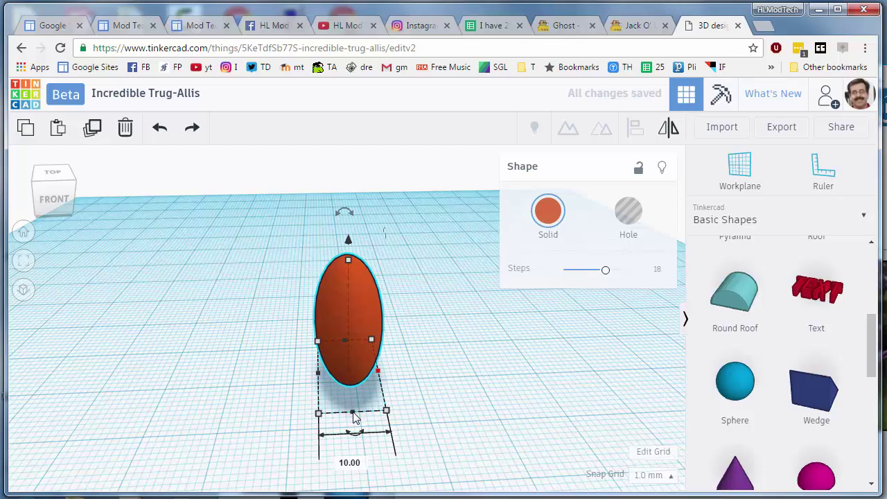
{"action": "mouse_move", "coordinate": [353, 415]}
{"action": "left_mouse_down"}
{"action": "mouse_move", "coordinate": [356, 431]}
{"action": "mouse_move", "coordinate": [355, 423]}
{"action": "left_mouse_up"}
{"action": "left_click", "coordinate": [310, 337]}
{"action": "right_click_drag", "start_coordinate": [467, 330], "coordinate": [295, 280]}
{"action": "left_click", "coordinate": [295, 276]}
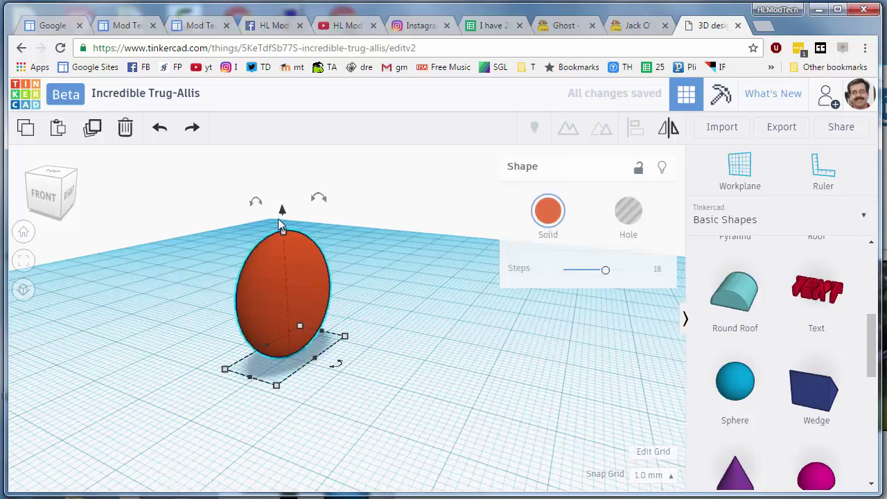
{"action": "mouse_move", "coordinate": [281, 231]}
{"action": "left_mouse_down"}
{"action": "mouse_move", "coordinate": [279, 238]}
{"action": "mouse_move", "coordinate": [283, 232]}
{"action": "left_mouse_up"}
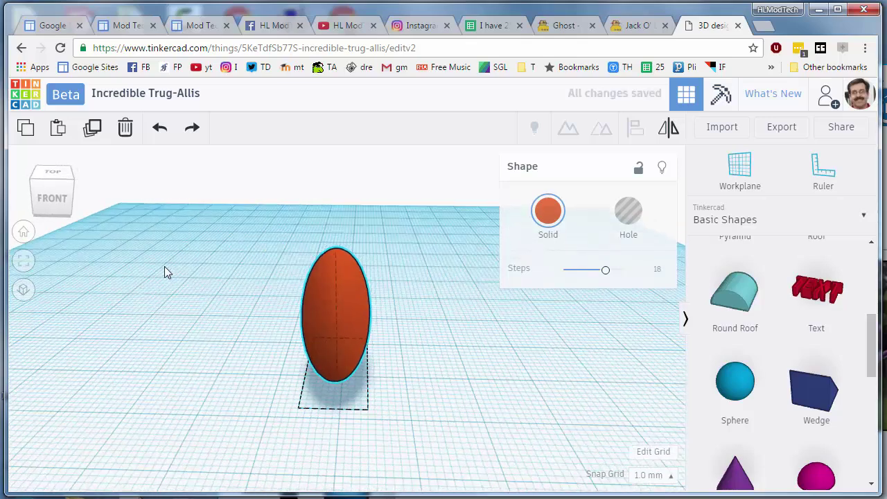
Step: Duplicate the ellipsoid in place and rotate the copy -45° about the vertical axis
{"action": "key", "text": "ctrl+d"}
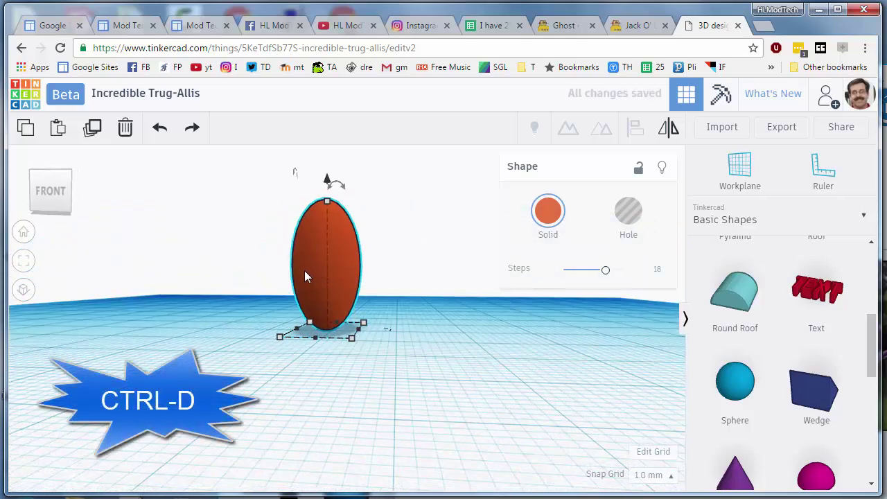
{"action": "right_click_drag", "start_coordinate": [219, 278], "coordinate": [220, 337]}
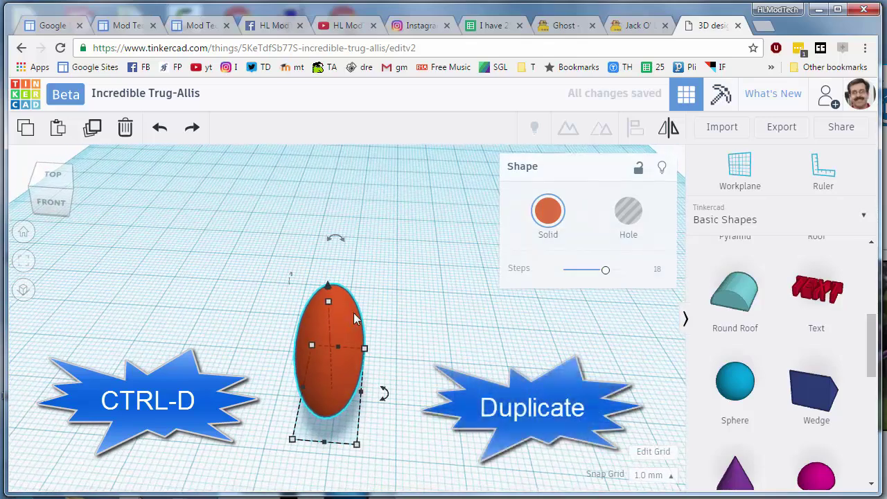
{"action": "left_click_drag", "start_coordinate": [383, 393], "coordinate": [383, 394]}
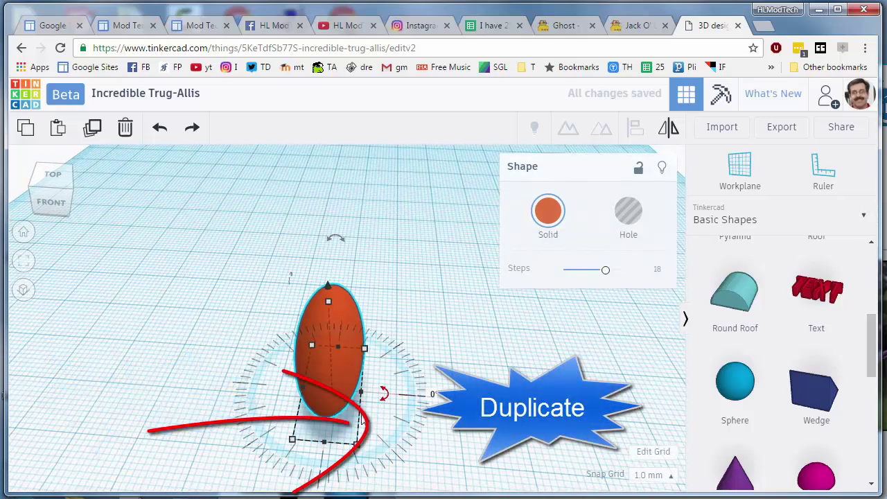
{"action": "mouse_move", "coordinate": [379, 433]}
{"action": "left_mouse_down"}
{"action": "mouse_move", "coordinate": [398, 422]}
{"action": "mouse_move", "coordinate": [401, 431]}
{"action": "mouse_move", "coordinate": [377, 447]}
{"action": "left_mouse_up"}
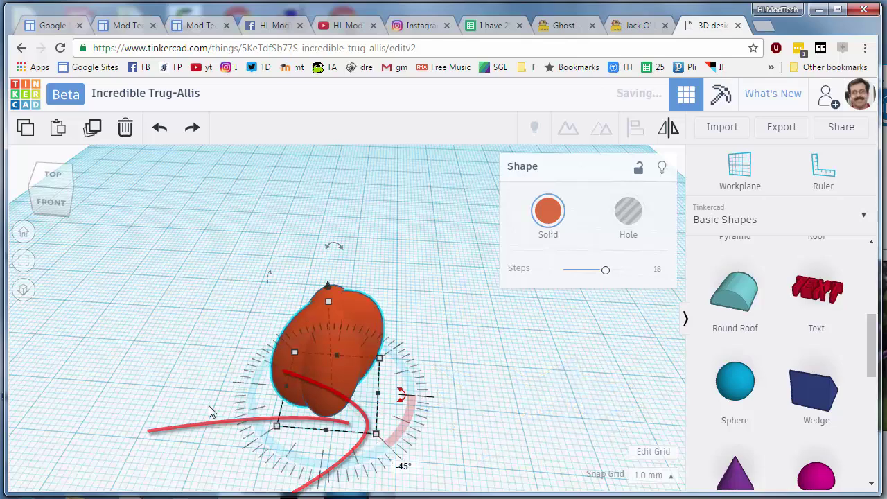
Step: Duplicate both crossed ellipsoids together in place and rotate the two copies -45° about the vertical axis
{"action": "left_click", "coordinate": [195, 270]}
{"action": "left_click_drag", "start_coordinate": [436, 447], "coordinate": [434, 446]}
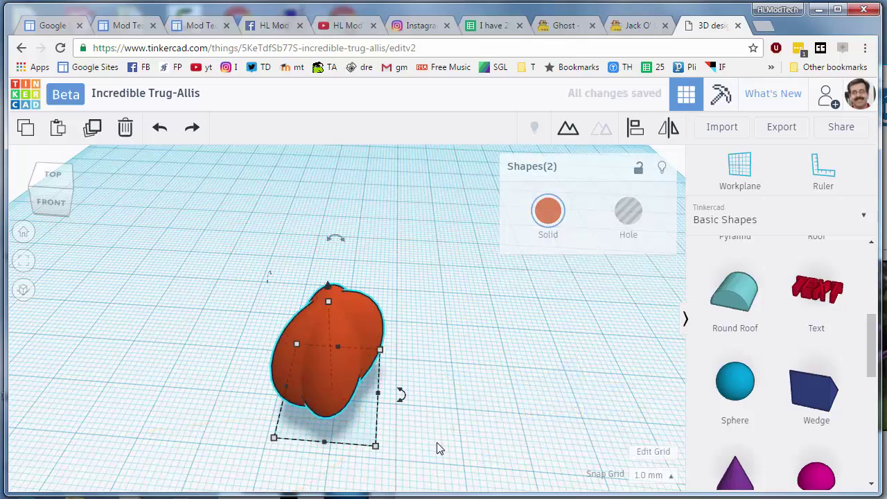
{"action": "left_click_drag", "start_coordinate": [189, 250], "coordinate": [450, 449]}
{"action": "key", "text": "ctrl+d"}
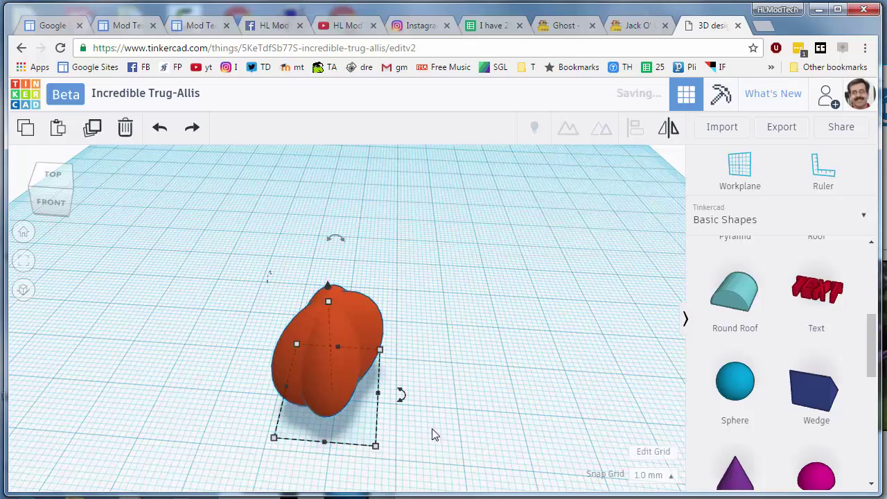
{"action": "left_click_drag", "start_coordinate": [401, 398], "coordinate": [403, 400]}
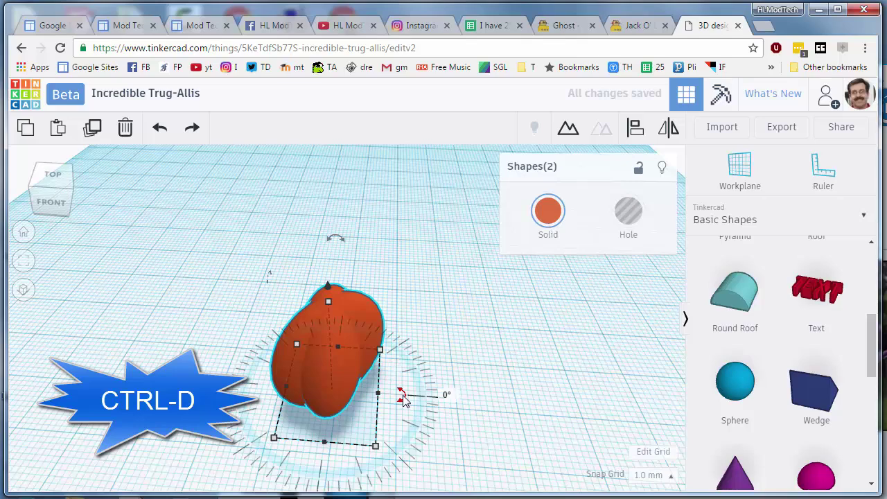
{"action": "mouse_move", "coordinate": [392, 440]}
{"action": "left_mouse_down"}
{"action": "mouse_move", "coordinate": [388, 452]}
{"action": "mouse_move", "coordinate": [404, 450]}
{"action": "left_mouse_up"}
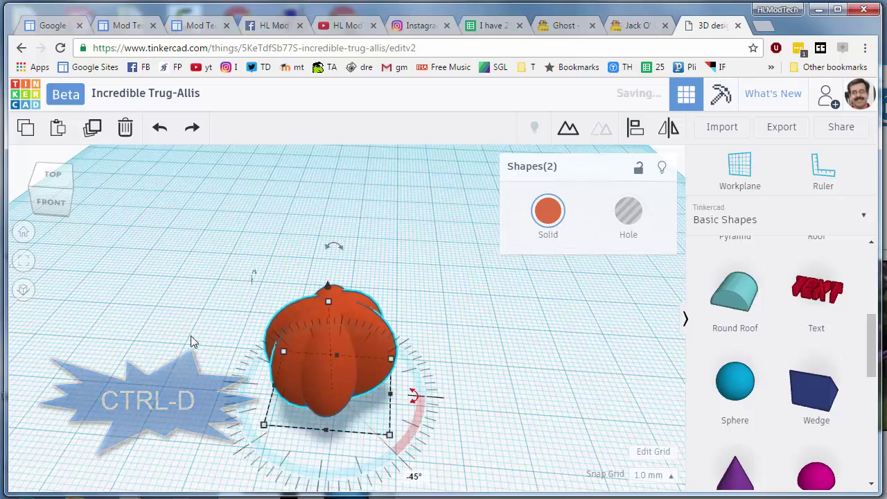
Step: Duplicate all four ellipsoids in place and rotate the copies about the vertical axis to fill the gaps between the ribs
{"action": "left_click_drag", "start_coordinate": [197, 243], "coordinate": [282, 344]}
{"action": "left_click_drag", "start_coordinate": [477, 456], "coordinate": [476, 460]}
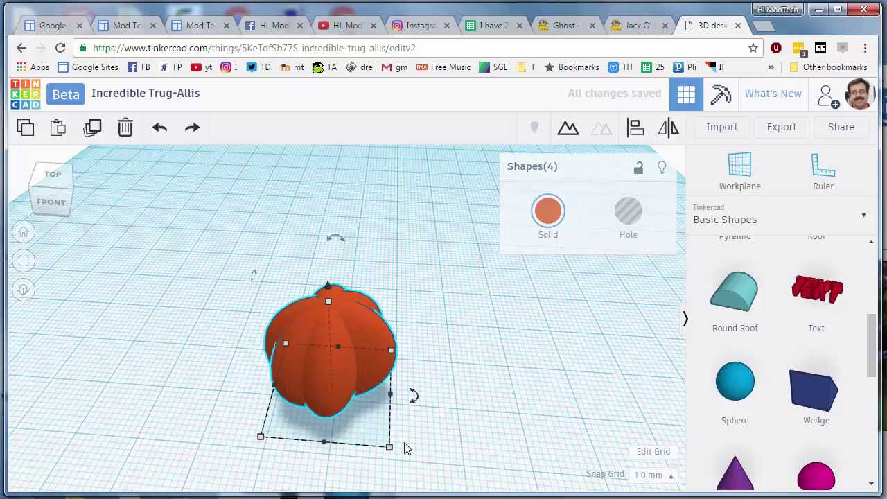
{"action": "key", "text": "ctrl+d"}
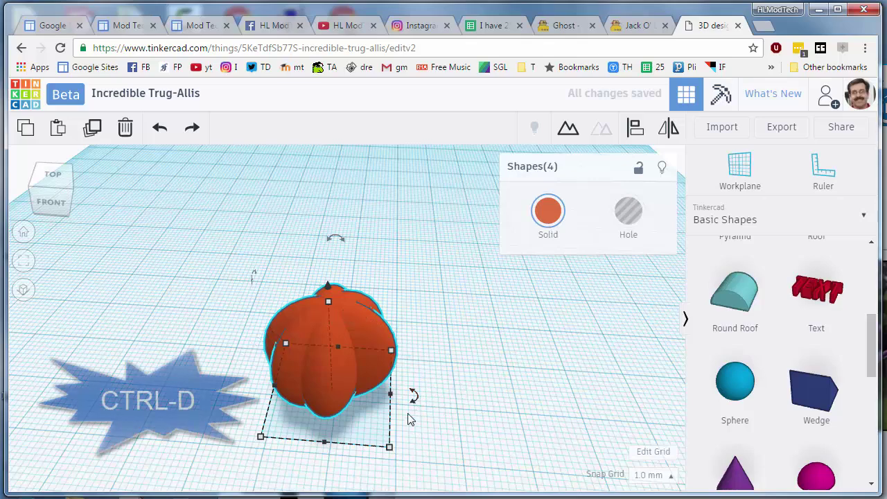
{"action": "left_click_drag", "start_coordinate": [414, 408], "coordinate": [401, 459]}
{"action": "left_click", "coordinate": [169, 416]}
{"action": "right_click_drag", "start_coordinate": [169, 416], "coordinate": [239, 256]}
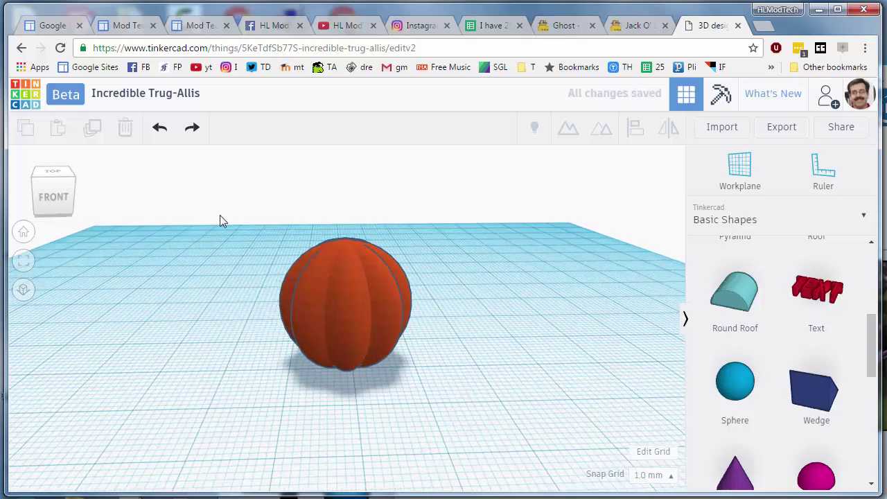
Step: Group all eight overlapping ellipsoids into a single pumpkin body
{"action": "left_click_drag", "start_coordinate": [221, 215], "coordinate": [513, 447]}
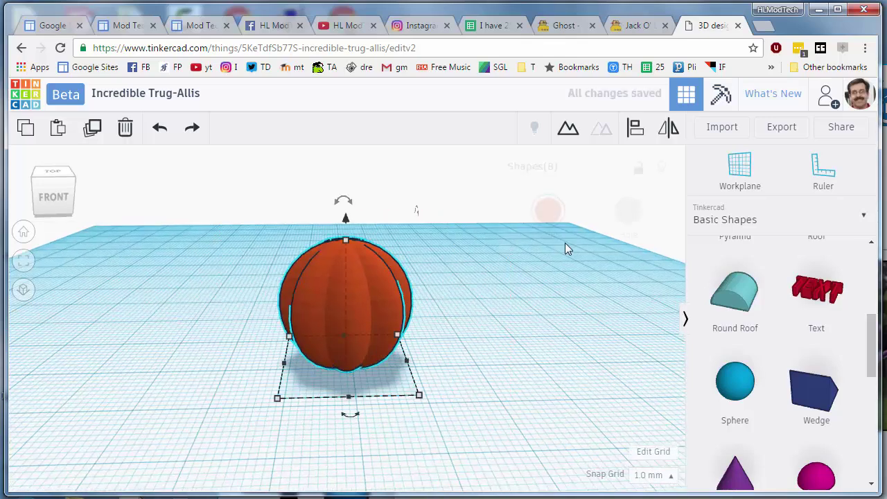
{"action": "left_click", "coordinate": [568, 130]}
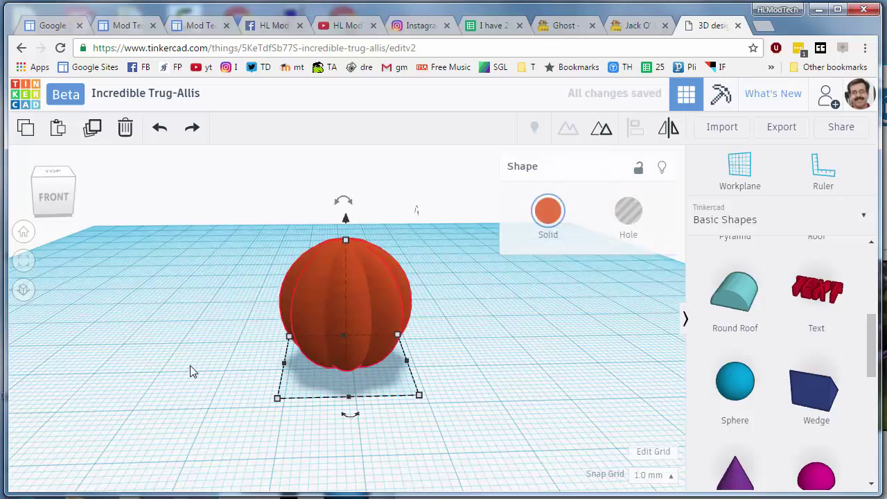
{"action": "right_click_drag", "start_coordinate": [192, 372], "coordinate": [302, 358]}
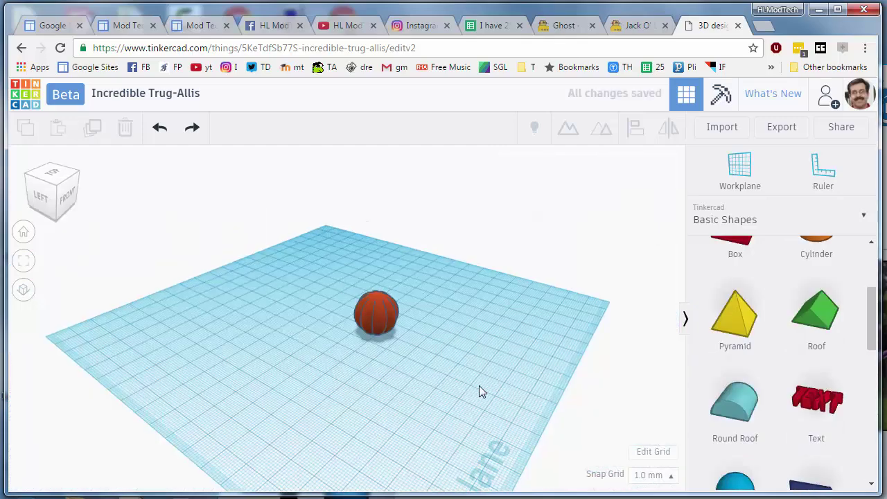
Step: Place a temporary workplane on the top of the pumpkin body
{"action": "right_click_drag", "start_coordinate": [479, 386], "coordinate": [379, 338]}
{"action": "scroll", "coordinate": [361, 305], "scroll_direction": "up", "scroll_amount": 3}
{"action": "scroll", "coordinate": [367, 306], "scroll_direction": "up", "scroll_amount": 2}
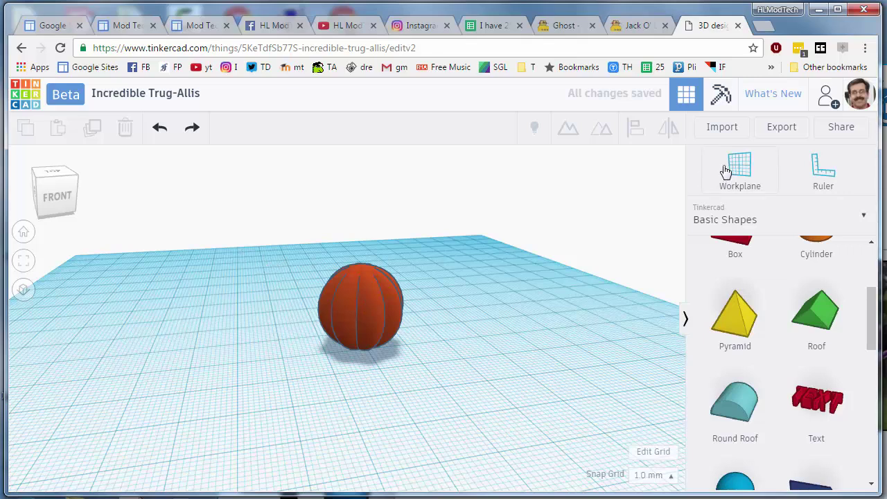
{"action": "left_click", "coordinate": [362, 267]}
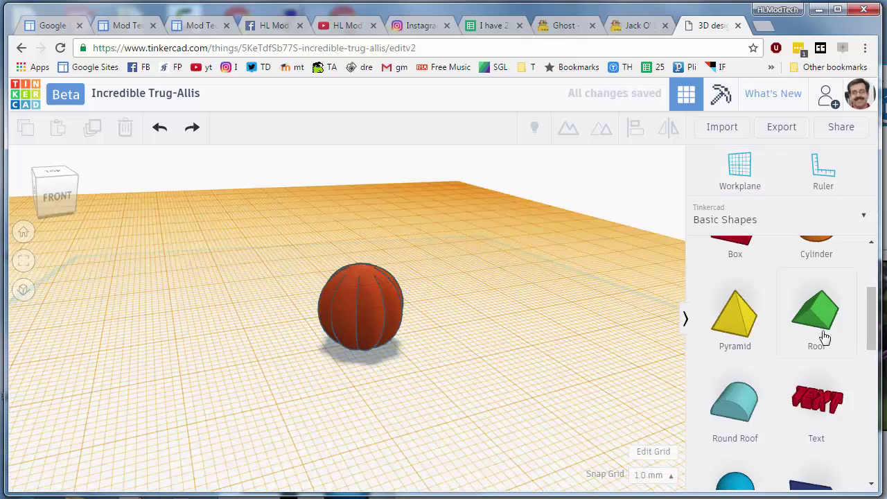
Step: Add a paraboloid on top of the pumpkin and shrink it to a small stem about 4 mm deep
{"action": "scroll", "coordinate": [831, 375], "scroll_direction": "down", "scroll_amount": 5}
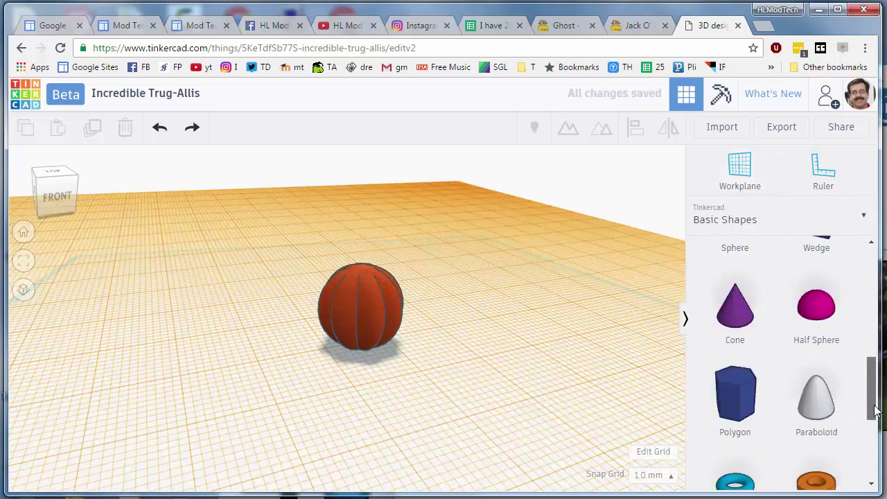
{"action": "left_click", "coordinate": [818, 398]}
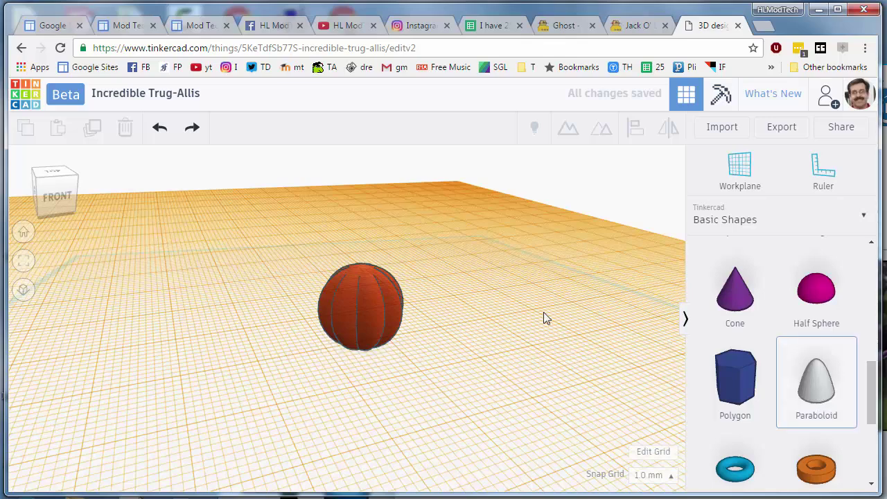
{"action": "left_click", "coordinate": [361, 272]}
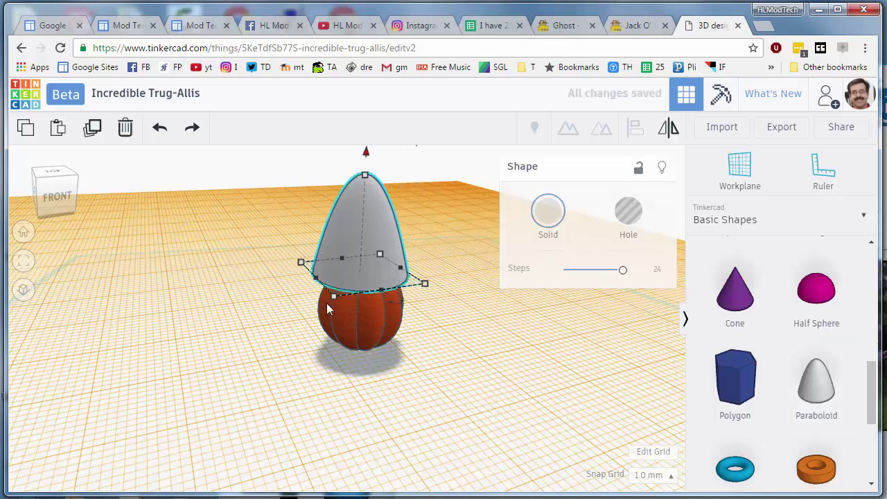
{"action": "left_click_drag", "start_coordinate": [333, 297], "coordinate": [403, 266]}
{"action": "scroll", "coordinate": [397, 255], "scroll_direction": "up", "scroll_amount": 5}
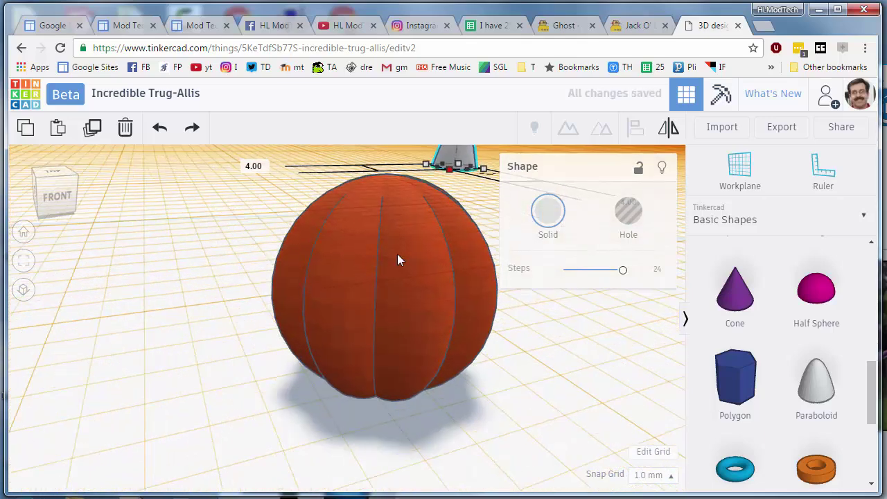
{"action": "scroll", "coordinate": [398, 255], "scroll_direction": "down", "scroll_amount": 4}
{"action": "right_click_drag", "start_coordinate": [397, 255], "coordinate": [303, 277]}
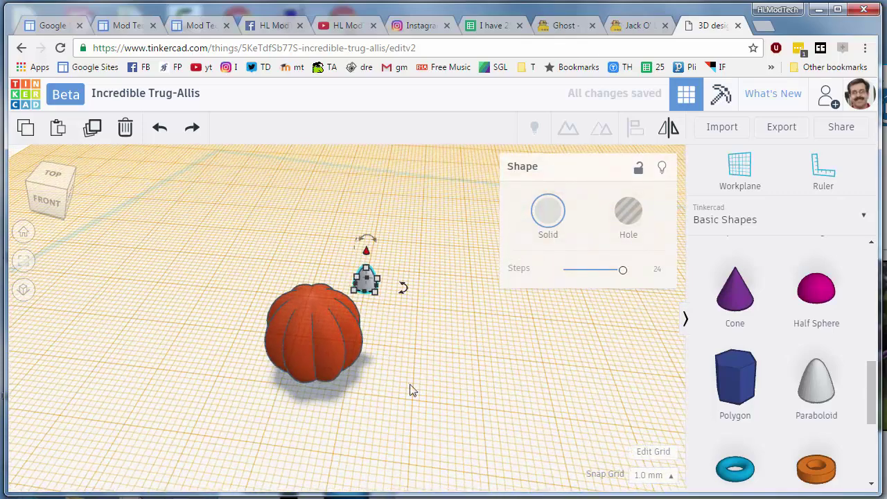
Step: Align the stem and the pumpkin body on their centres in both horizontal directions
{"action": "key", "text": "ctrl+a"}
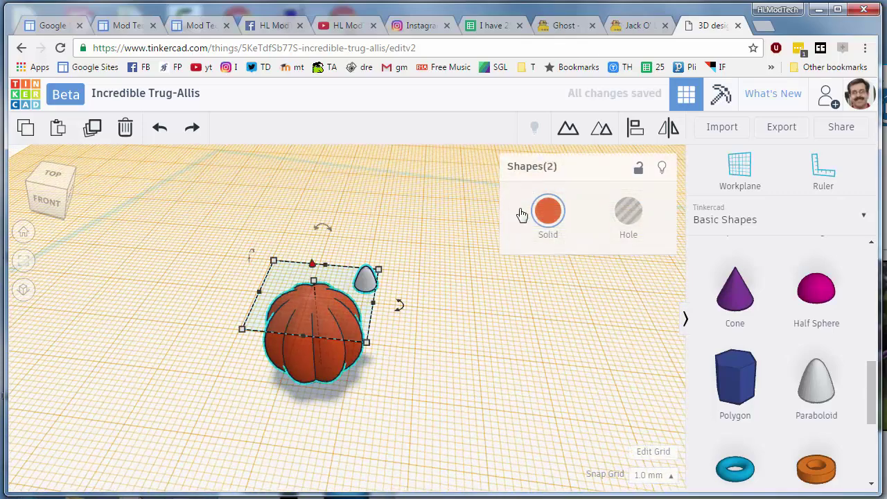
{"action": "left_click", "coordinate": [635, 128]}
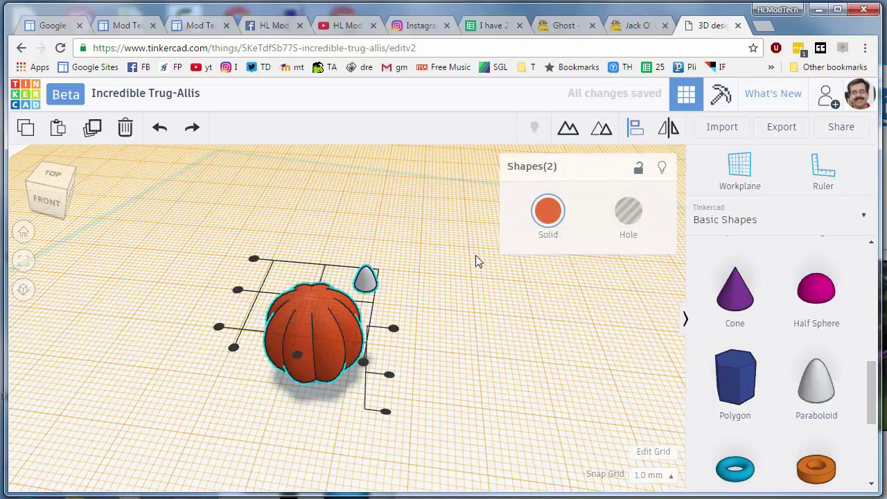
{"action": "left_click", "coordinate": [238, 289]}
{"action": "left_click", "coordinate": [297, 356]}
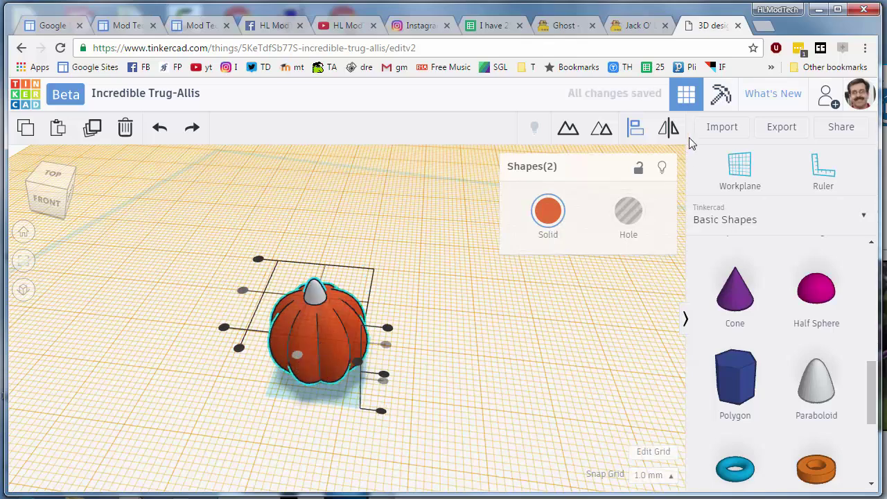
{"action": "left_click", "coordinate": [352, 338]}
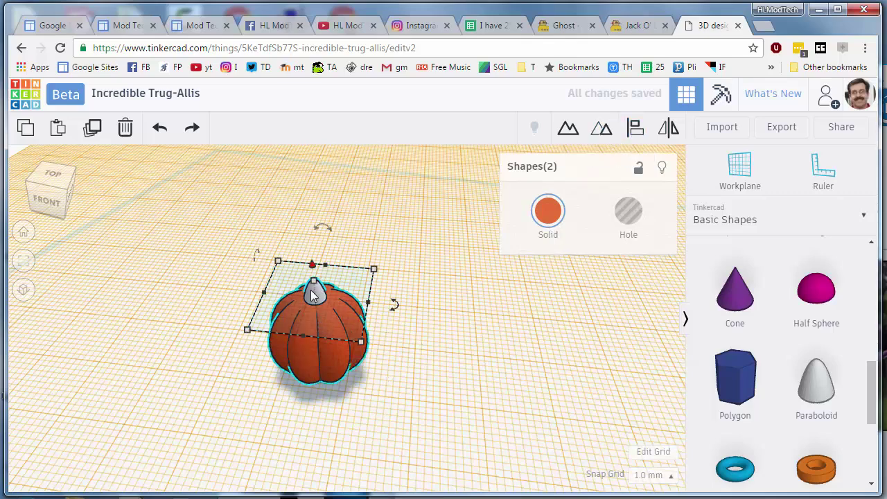
{"action": "left_click", "coordinate": [415, 350]}
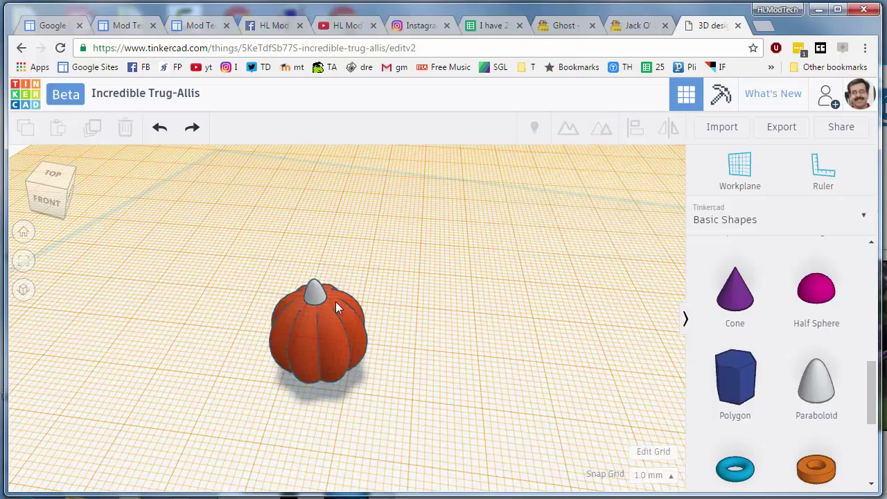
Step: Narrow the stem to about 2 mm deep and colour it green
{"action": "left_click", "coordinate": [314, 293]}
{"action": "scroll", "coordinate": [316, 309], "scroll_direction": "up", "scroll_amount": 5}
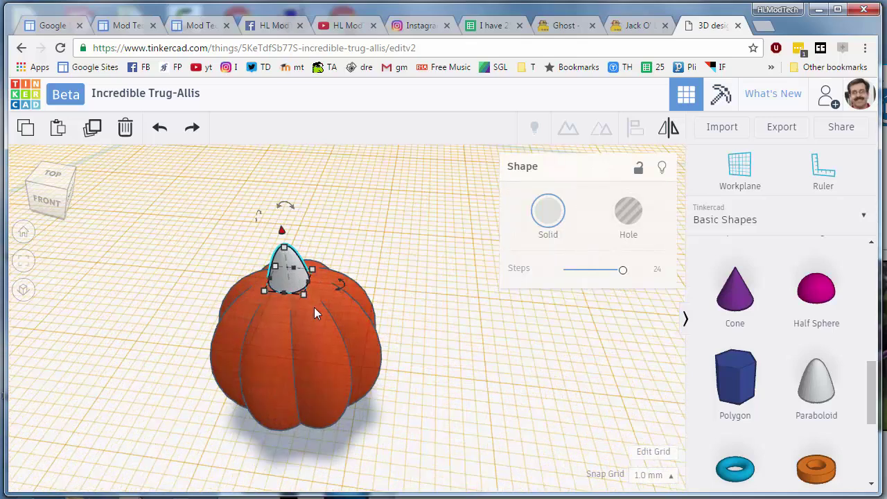
{"action": "left_click_drag", "start_coordinate": [283, 262], "coordinate": [256, 258]}
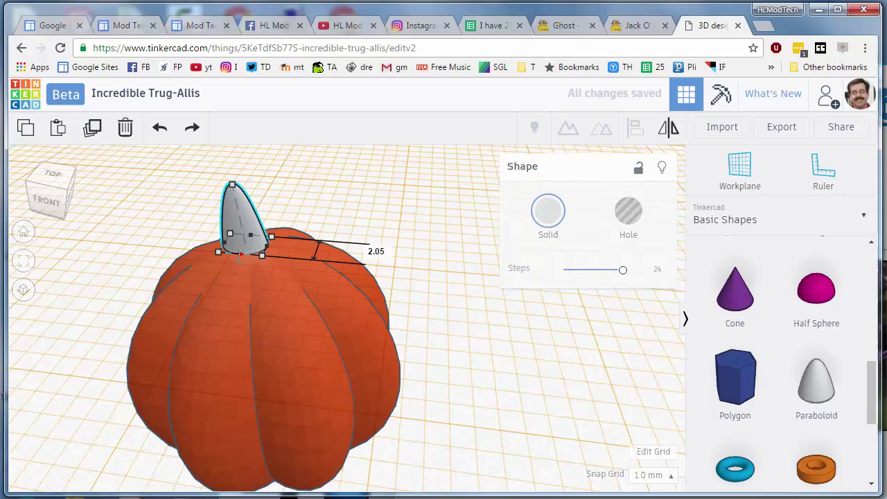
{"action": "left_click", "coordinate": [531, 215]}
{"action": "left_click", "coordinate": [541, 316]}
{"action": "scroll", "coordinate": [261, 329], "scroll_direction": "down", "scroll_amount": 5}
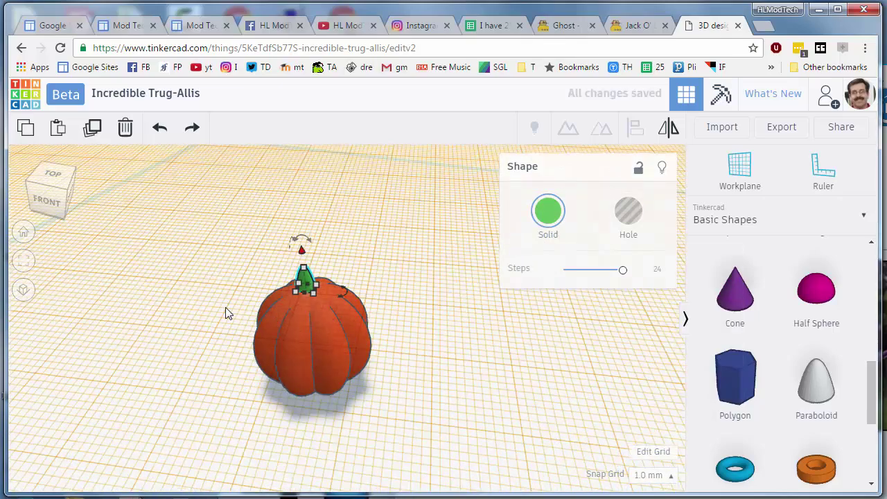
Step: Return the workplane from the pumpkin's top to the original base grid
{"action": "right_click_drag", "start_coordinate": [311, 298], "coordinate": [201, 293]}
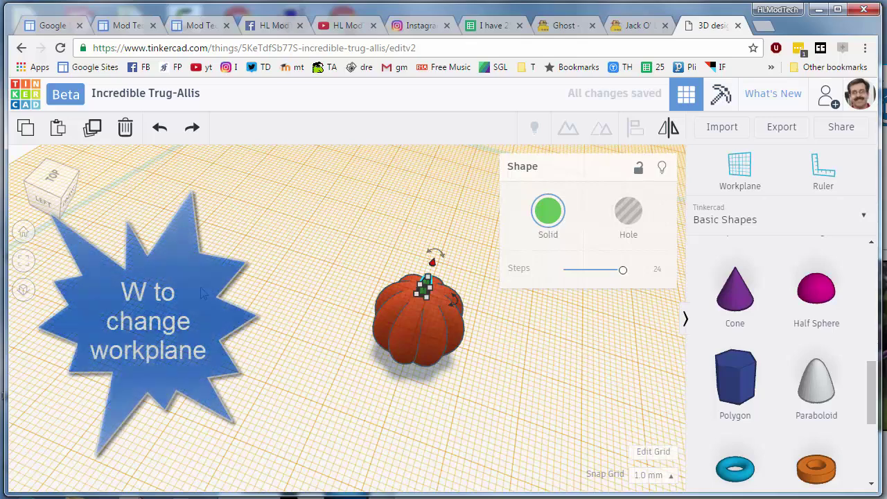
{"action": "key", "text": "w"}
{"action": "left_click", "coordinate": [107, 215]}
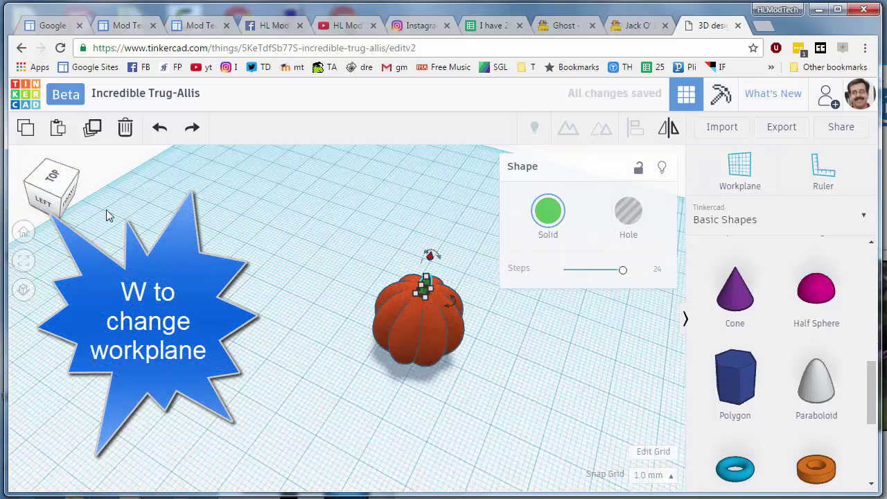
Step: Add a roof shape in front of the pumpkin and shrink its footprint to 5 by 5 mm
{"action": "scroll", "coordinate": [406, 301], "scroll_direction": "down", "scroll_amount": 5}
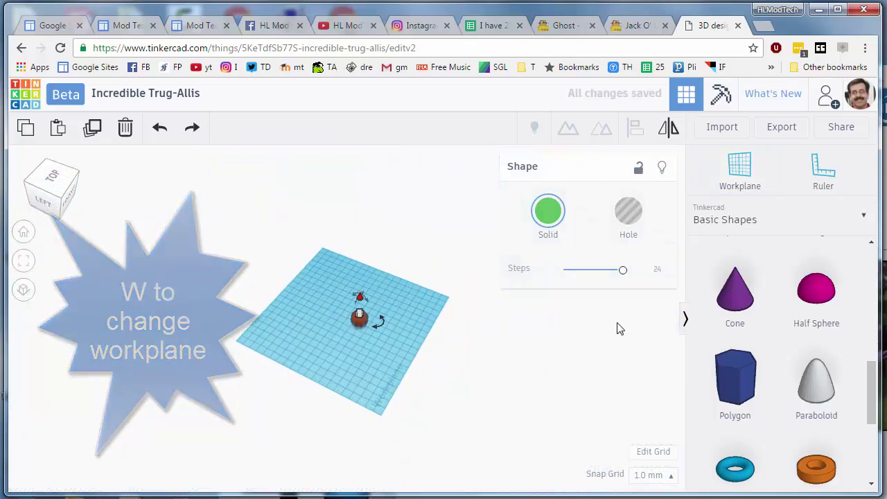
{"action": "scroll", "coordinate": [620, 329], "scroll_direction": "up", "scroll_amount": 5}
{"action": "scroll", "coordinate": [832, 382], "scroll_direction": "down", "scroll_amount": 3}
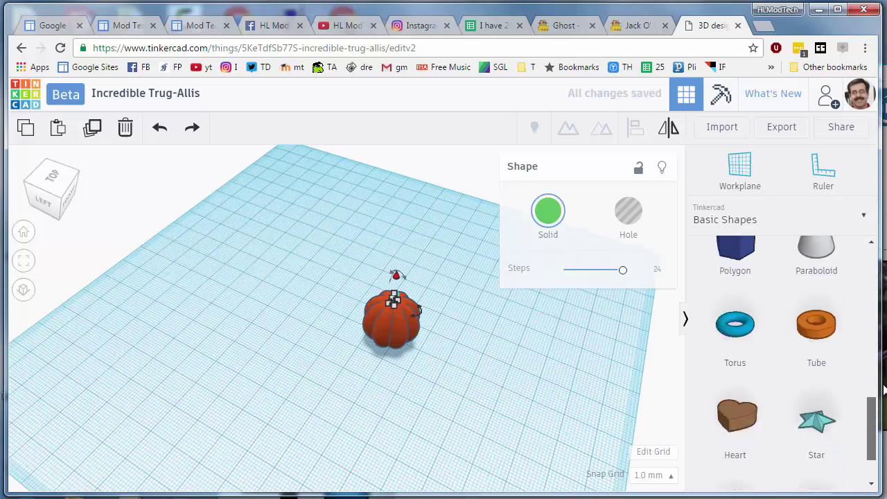
{"action": "scroll", "coordinate": [831, 312], "scroll_direction": "up", "scroll_amount": 6}
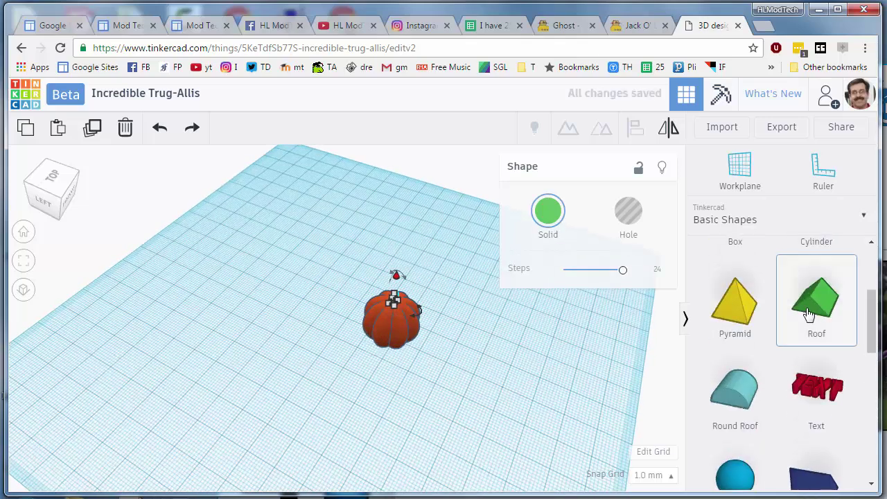
{"action": "left_click_drag", "start_coordinate": [810, 314], "coordinate": [431, 395]}
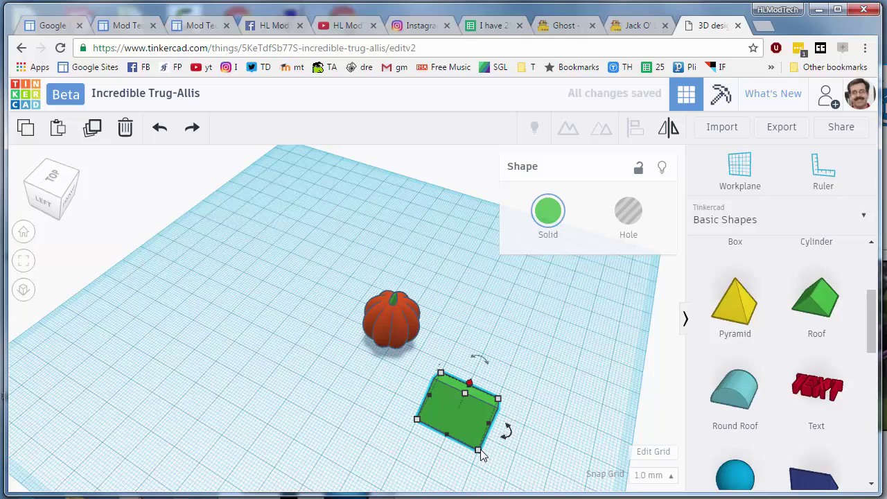
{"action": "left_click_drag", "start_coordinate": [478, 451], "coordinate": [449, 390]}
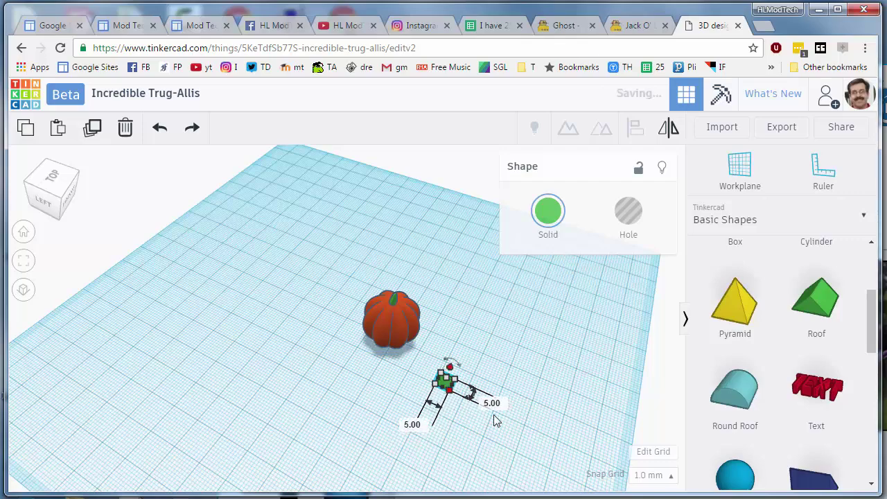
Step: Stretch the small roof taller and turn it into a hole
{"action": "right_click_drag", "start_coordinate": [524, 418], "coordinate": [346, 392]}
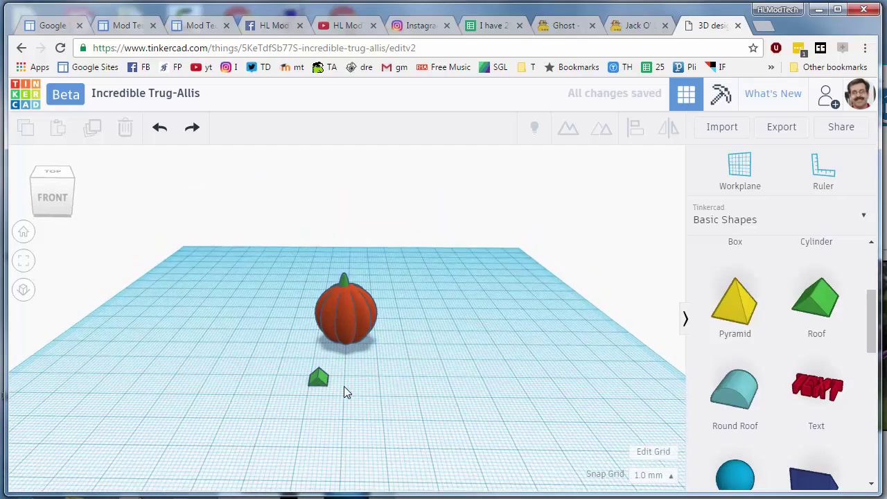
{"action": "left_click", "coordinate": [326, 384]}
{"action": "scroll", "coordinate": [330, 385], "scroll_direction": "up", "scroll_amount": 5}
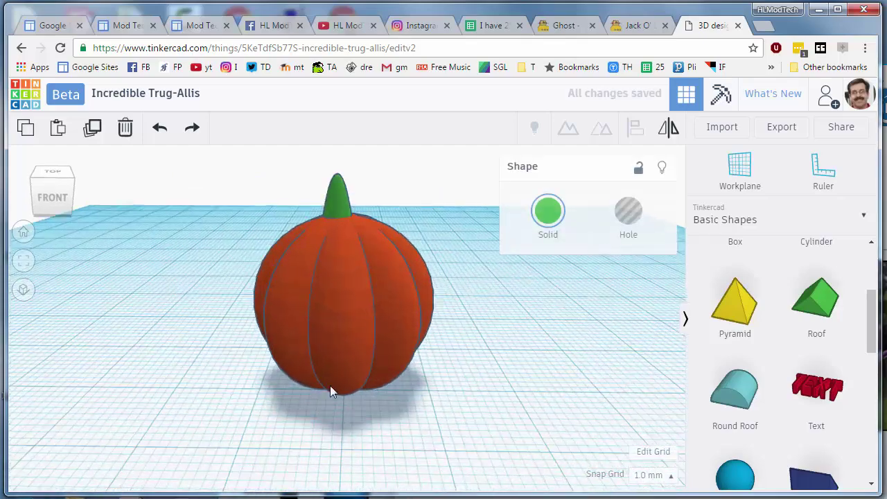
{"action": "scroll", "coordinate": [328, 405], "scroll_direction": "down", "scroll_amount": 5}
{"action": "left_click_drag", "start_coordinate": [302, 405], "coordinate": [301, 394]}
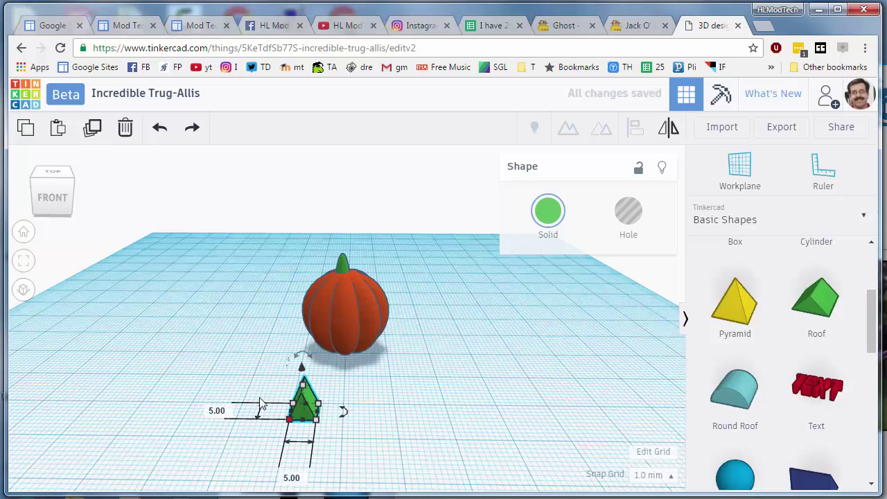
{"action": "right_click_drag", "start_coordinate": [290, 425], "coordinate": [352, 412]}
{"action": "left_click", "coordinate": [365, 415]}
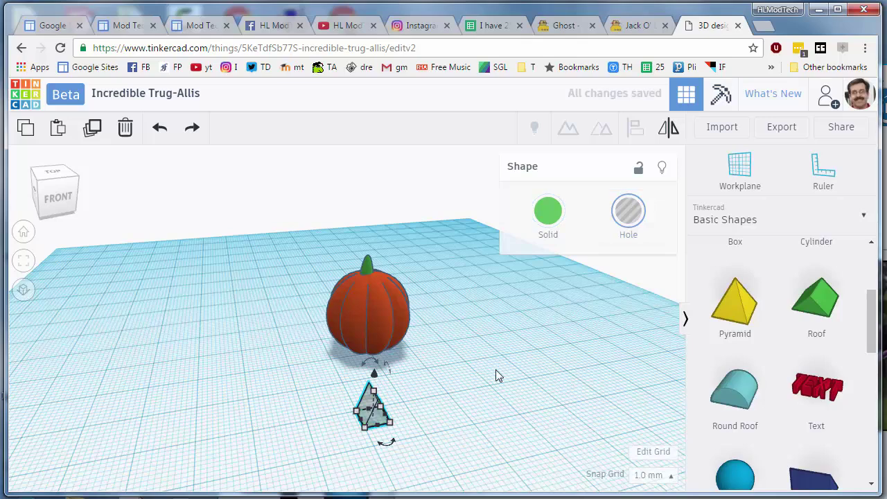
Step: Duplicate the roof hole and move the copy sideways, leaving a small gap between the two triangular eyes
{"action": "key", "text": "ctrl+d"}
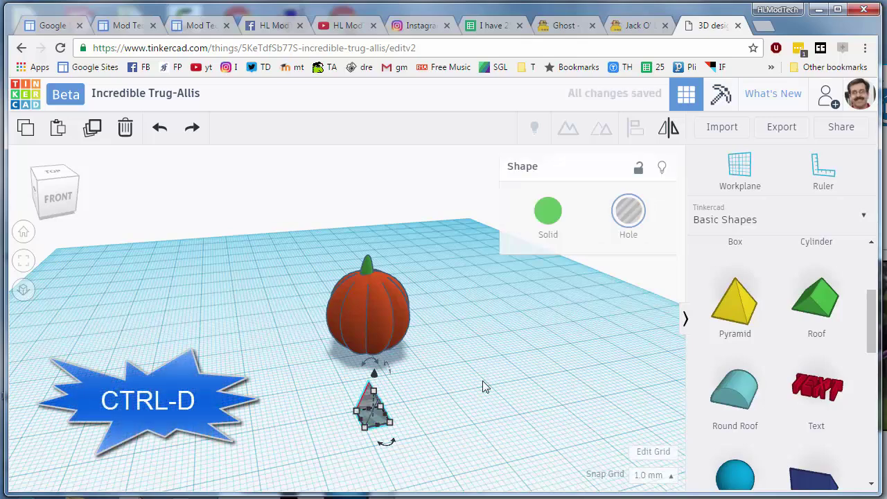
{"action": "key", "text": "Right"}
{"action": "key", "text": "Right"}
{"action": "key", "text": "Right"}
{"action": "key", "text": "Right"}
{"action": "key", "text": "Right"}
{"action": "key", "text": "Right"}
{"action": "key", "text": "Right"}
{"action": "key", "text": "Right"}
{"action": "key", "text": "Right"}
{"action": "key", "text": "Right"}
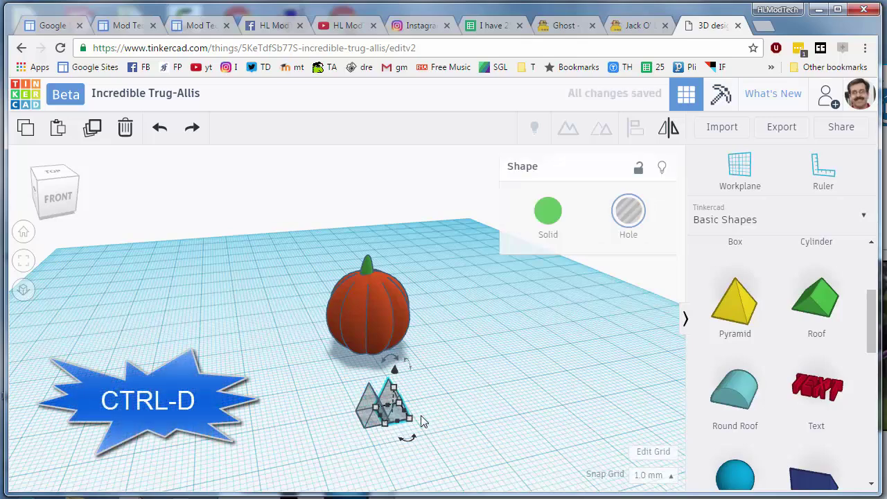
{"action": "key", "text": "Left"}
{"action": "key", "text": "Left"}
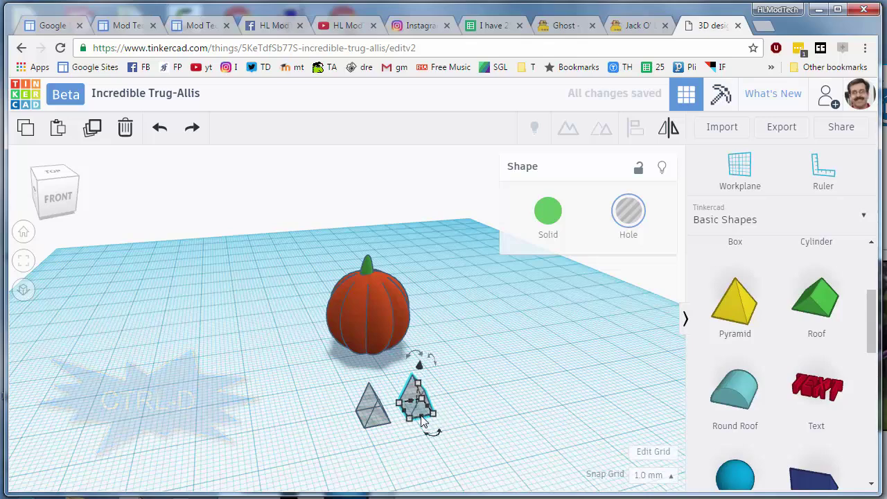
Step: Group the two roof holes into one pair of eyes
{"action": "left_click", "coordinate": [297, 385]}
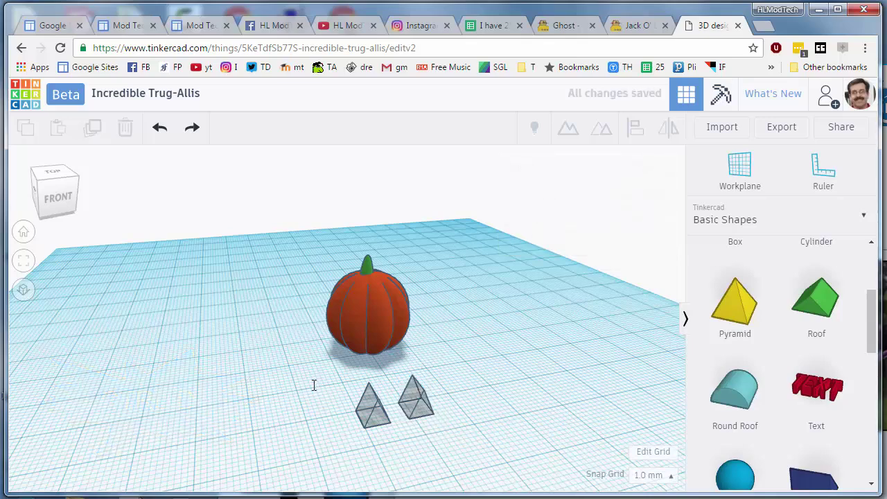
{"action": "left_click_drag", "start_coordinate": [454, 437], "coordinate": [452, 438]}
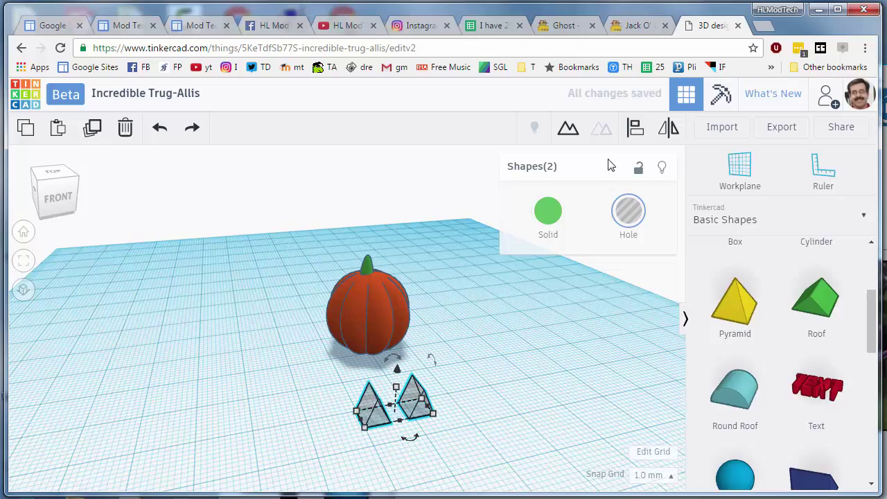
{"action": "left_click", "coordinate": [568, 129]}
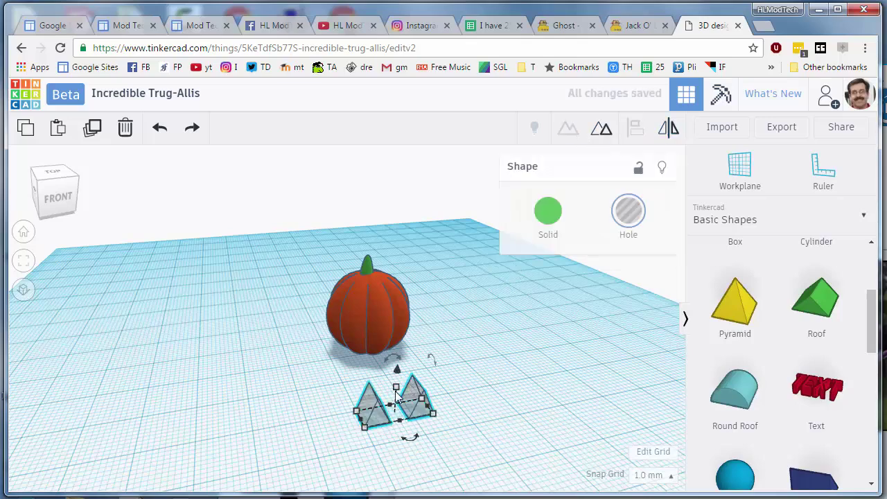
Step: Raise the pair of eye holes 7 mm and move it back 13 mm into the pumpkin's front
{"action": "left_click_drag", "start_coordinate": [401, 374], "coordinate": [397, 336]}
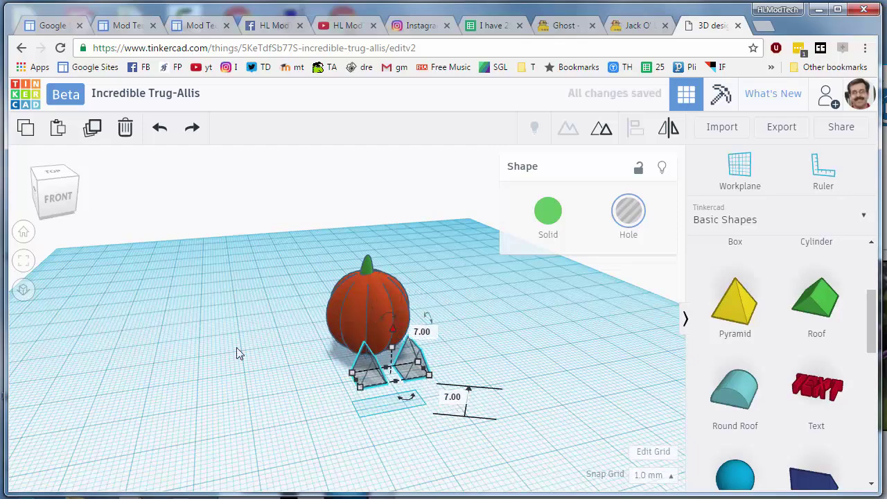
{"action": "right_click_drag", "start_coordinate": [238, 353], "coordinate": [489, 333]}
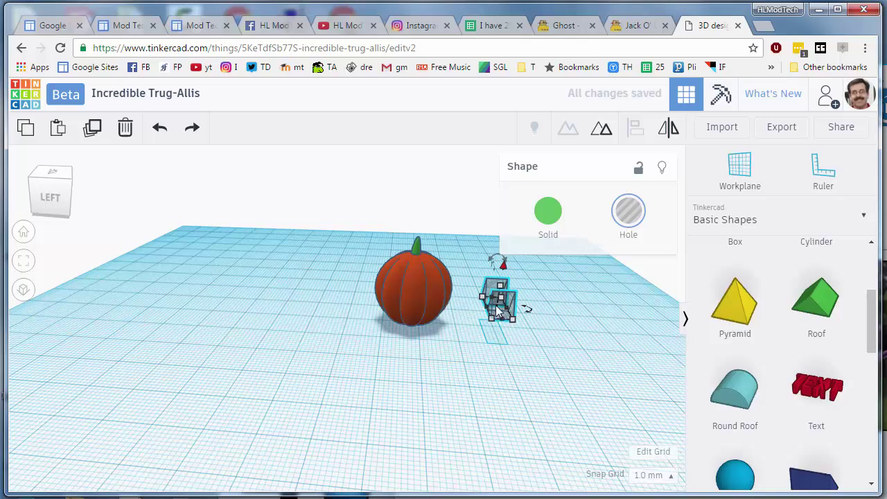
{"action": "left_click_drag", "start_coordinate": [497, 312], "coordinate": [443, 292]}
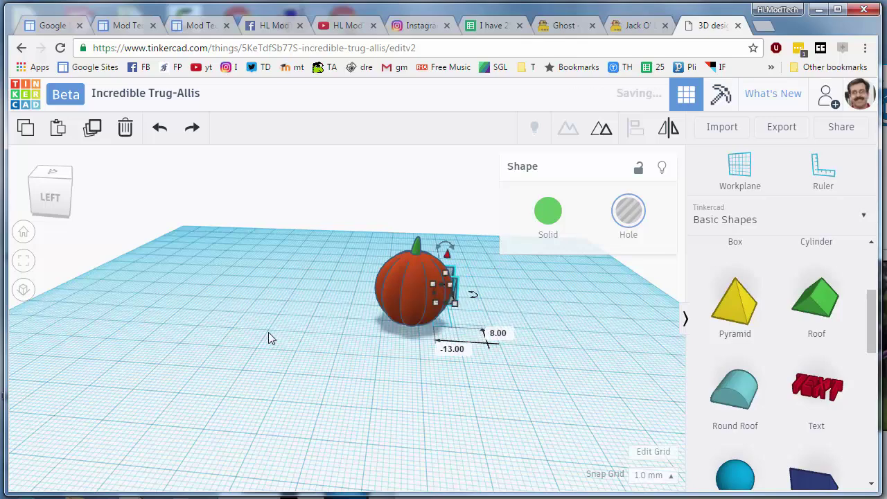
Step: Centre the eye holes sideways on the pumpkin's front and raise them 3 mm, to 10 mm above the workplane
{"action": "right_click_drag", "start_coordinate": [406, 367], "coordinate": [486, 335]}
{"action": "key", "text": "Left"}
{"action": "key", "text": "Left"}
{"action": "key", "text": "Left"}
{"action": "key", "text": "Left"}
{"action": "key", "text": "Left"}
{"action": "key", "text": "Left"}
{"action": "key", "text": "Left"}
{"action": "key", "text": "Left"}
{"action": "key", "text": "Left"}
{"action": "key", "text": "Left"}
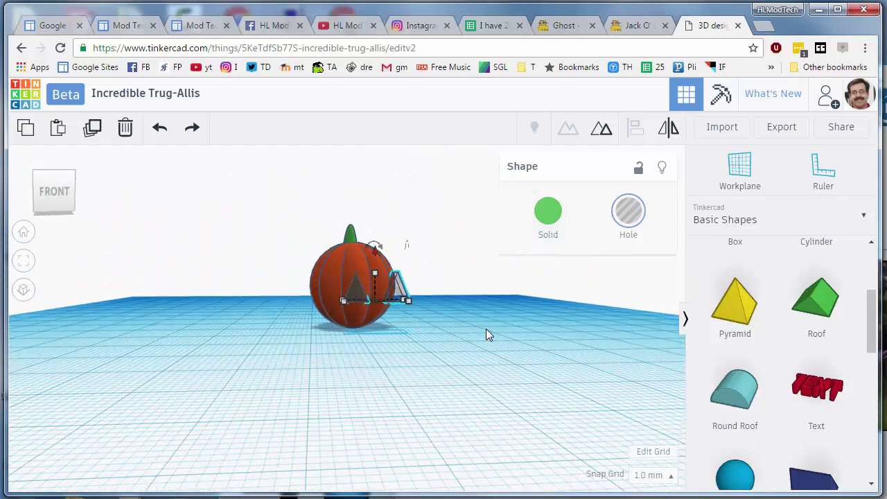
{"action": "key", "text": "Right"}
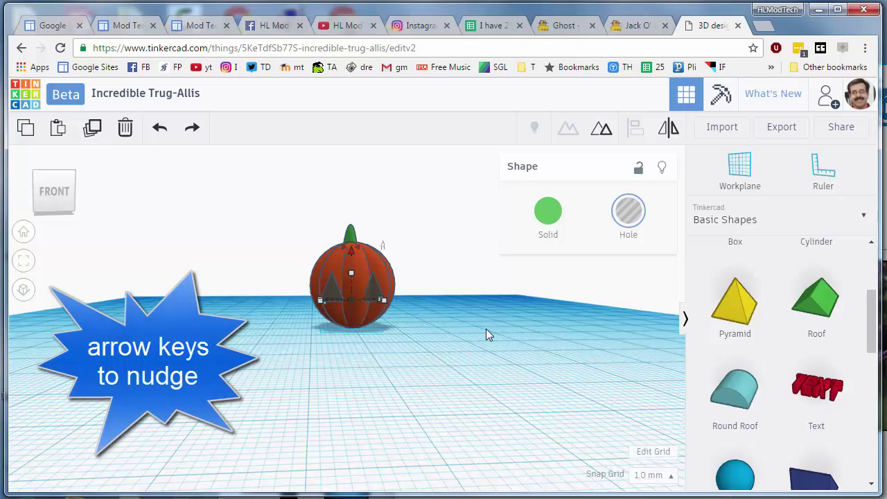
{"action": "right_click_drag", "start_coordinate": [295, 338], "coordinate": [400, 262]}
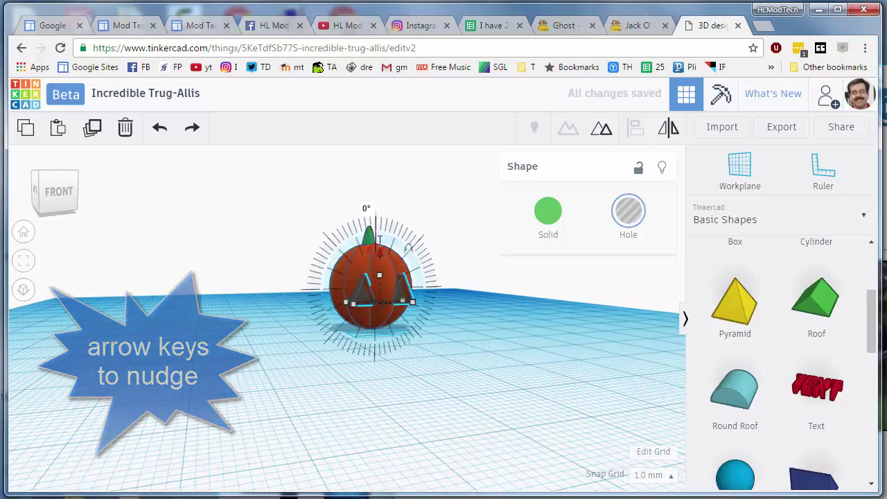
{"action": "left_click_drag", "start_coordinate": [379, 250], "coordinate": [380, 239]}
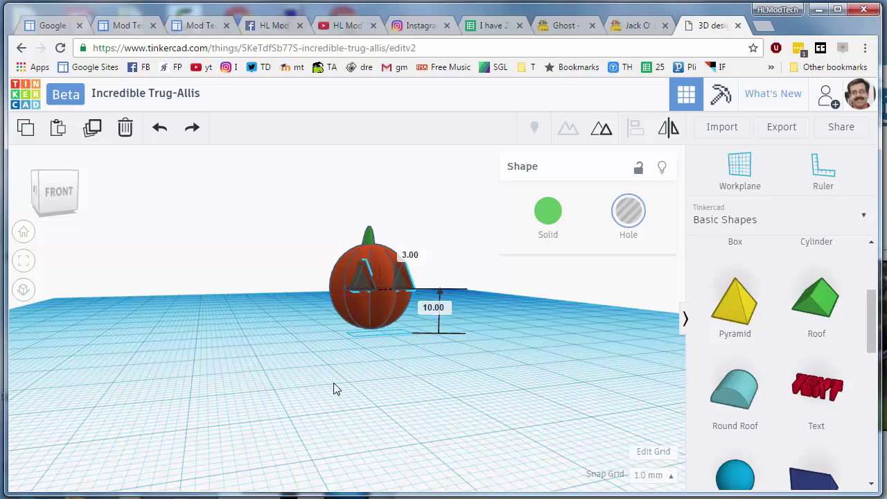
Step: Group the eye holes with the pumpkin body, leaving the stem out, to cut the eyes
{"action": "right_click_drag", "start_coordinate": [369, 391], "coordinate": [354, 391]}
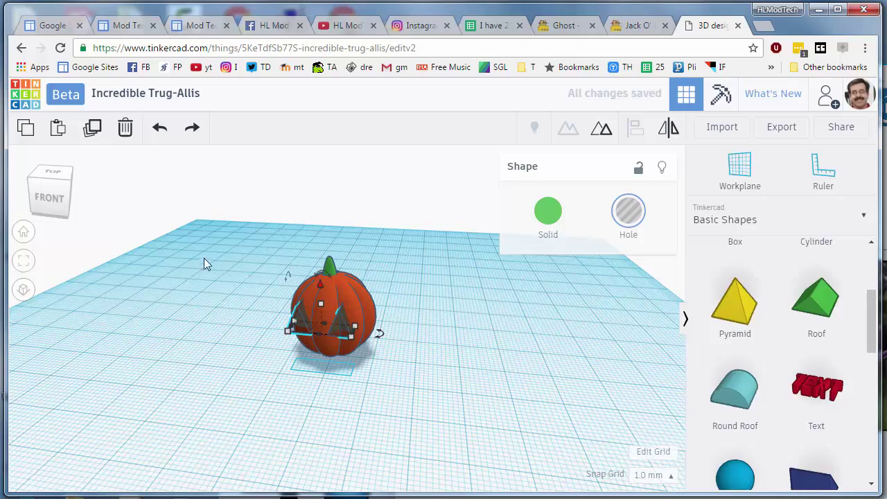
{"action": "left_click_drag", "start_coordinate": [235, 253], "coordinate": [415, 368]}
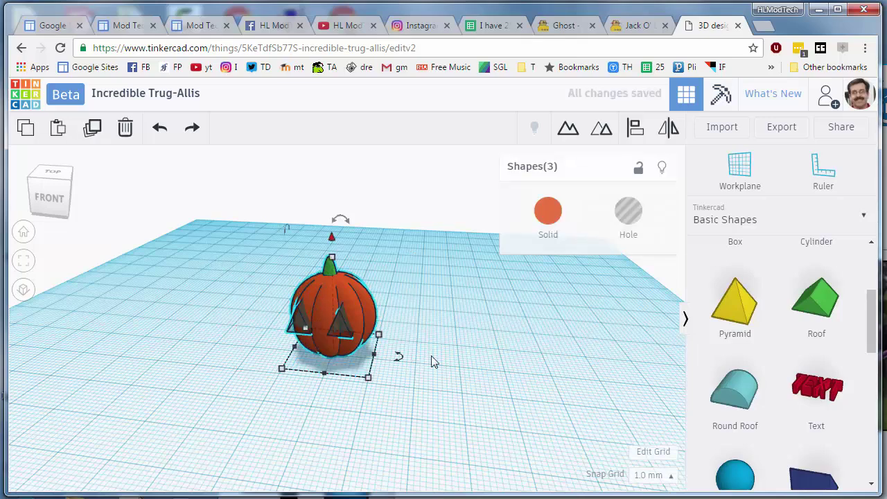
{"action": "left_click", "coordinate": [556, 321]}
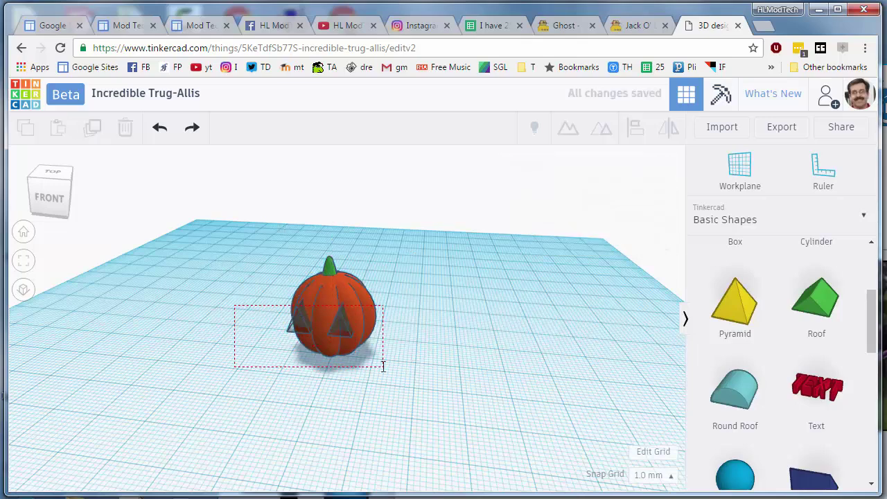
{"action": "left_click_drag", "start_coordinate": [382, 366], "coordinate": [386, 367]}
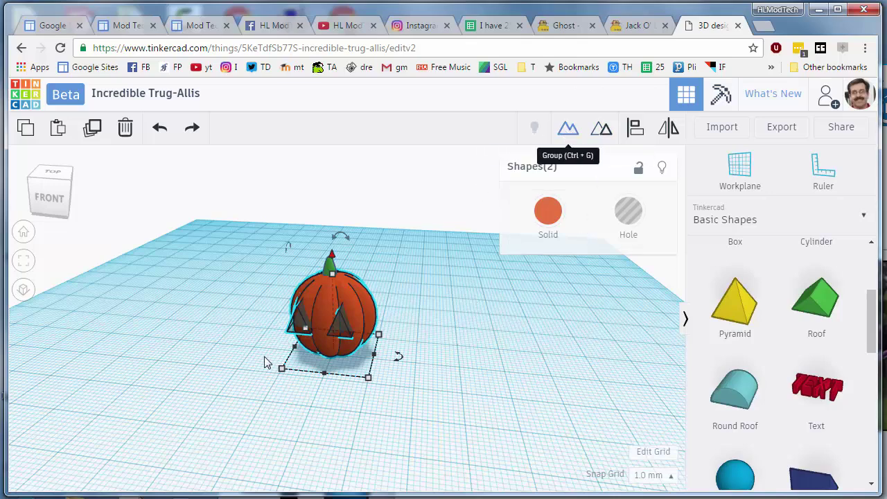
{"action": "right_click_drag", "start_coordinate": [256, 366], "coordinate": [296, 359]}
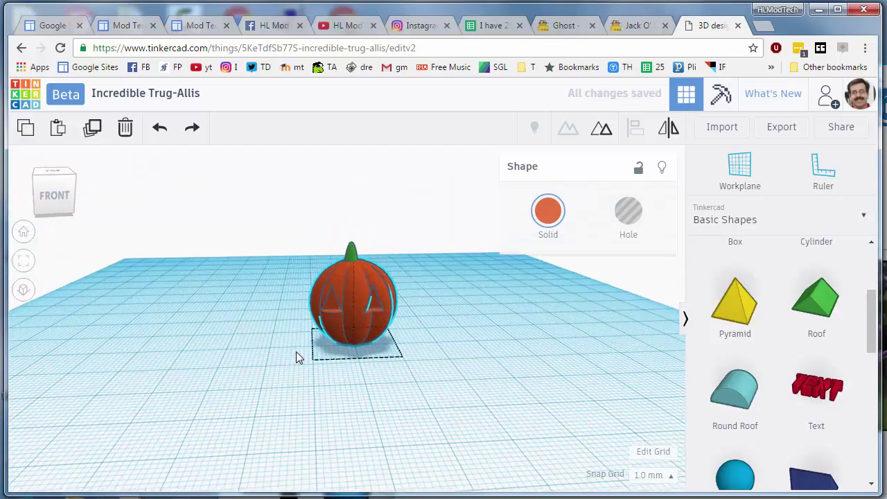
{"action": "left_click", "coordinate": [296, 358]}
Step: Add a round roof in front of the pumpkin and rotate it 180° so its curved side faces down
{"action": "scroll", "coordinate": [761, 444], "scroll_direction": "up", "scroll_amount": 1}
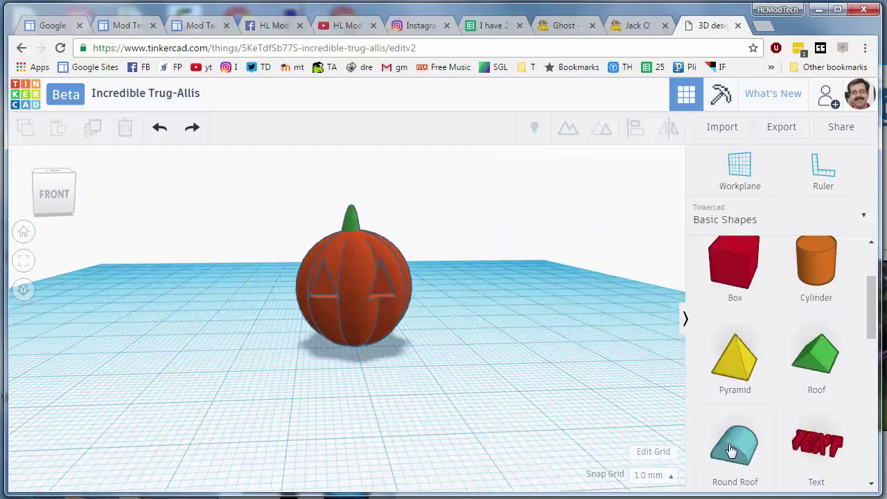
{"action": "left_click_drag", "start_coordinate": [731, 451], "coordinate": [472, 398]}
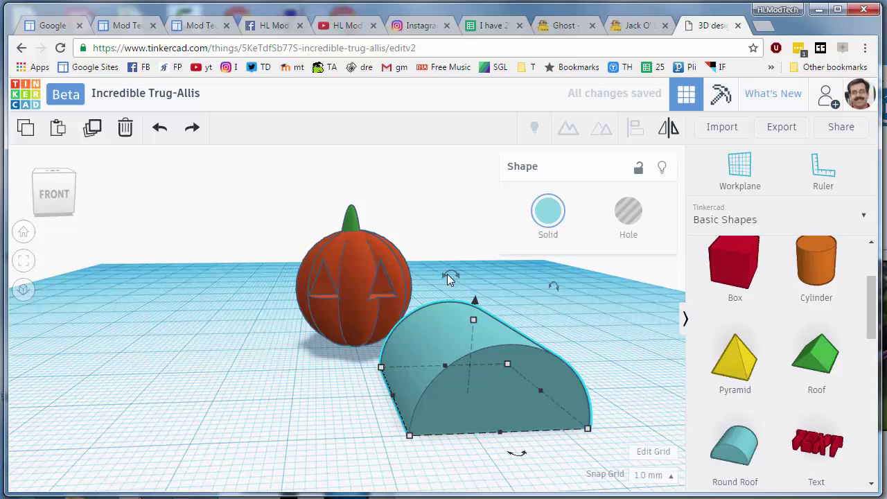
{"action": "left_click_drag", "start_coordinate": [448, 279], "coordinate": [439, 410]}
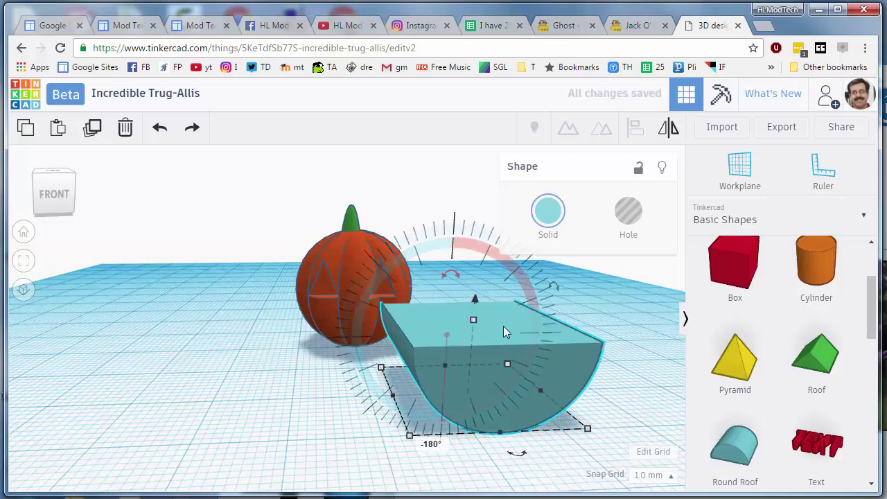
Step: Turn the round roof into a hole, flatten it to 4 mm high and shorten its depth
{"action": "left_click", "coordinate": [628, 211]}
{"action": "left_click_drag", "start_coordinate": [473, 320], "coordinate": [470, 365]}
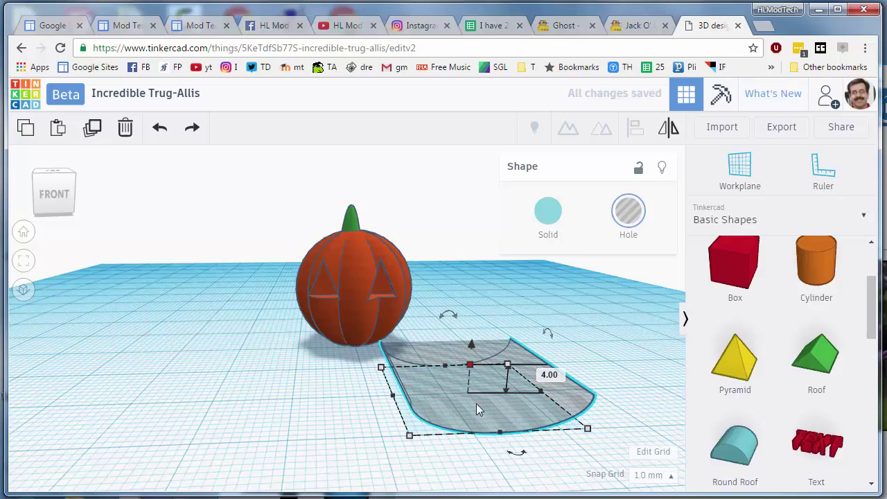
{"action": "left_click_drag", "start_coordinate": [476, 409], "coordinate": [466, 398]}
{"action": "right_click_drag", "start_coordinate": [422, 437], "coordinate": [445, 413]}
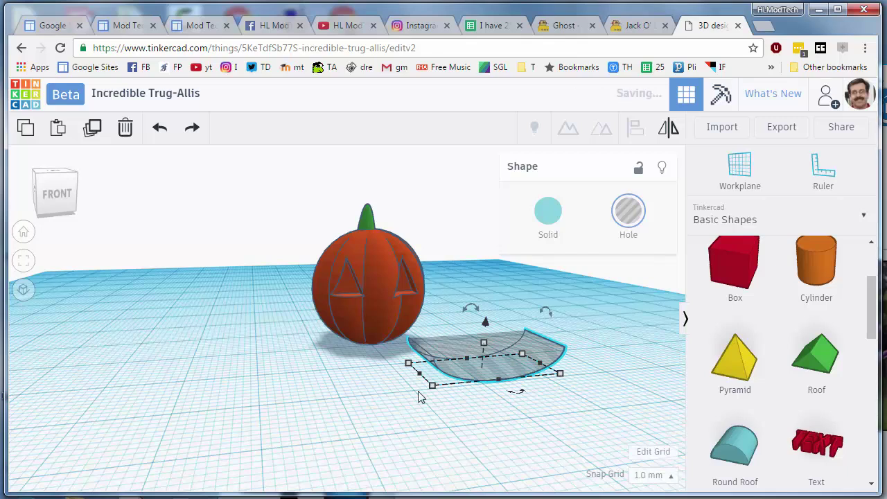
Step: Align the pumpkin body with the round roof hole, matching their front edges and centring them sideways
{"action": "left_click", "coordinate": [372, 324]}
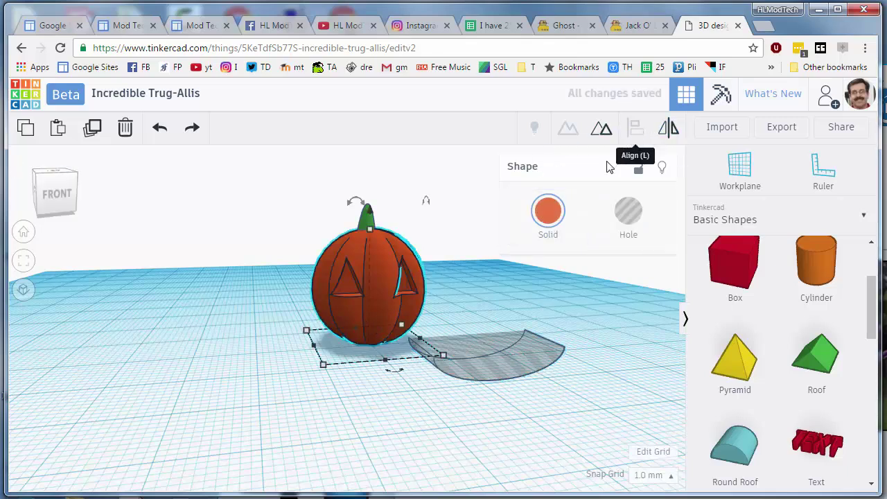
{"action": "left_click", "coordinate": [502, 374], "text": "shift"}
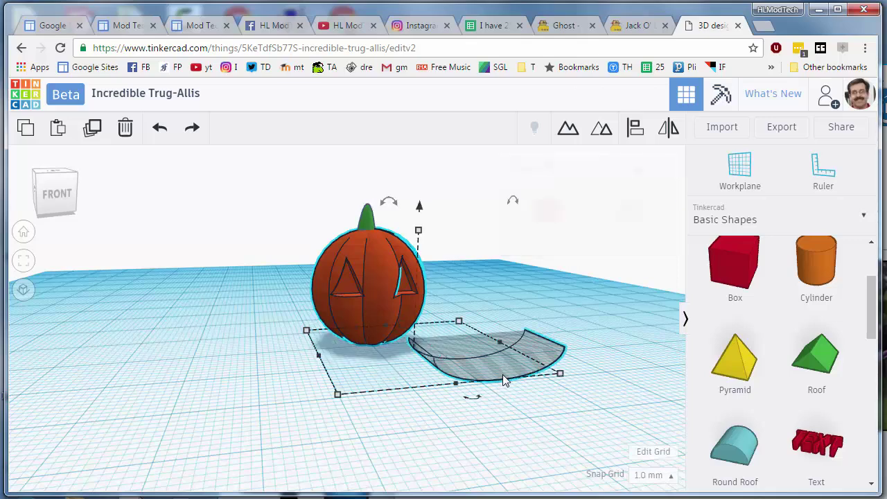
{"action": "left_click", "coordinate": [634, 128]}
{"action": "left_click", "coordinate": [305, 399]}
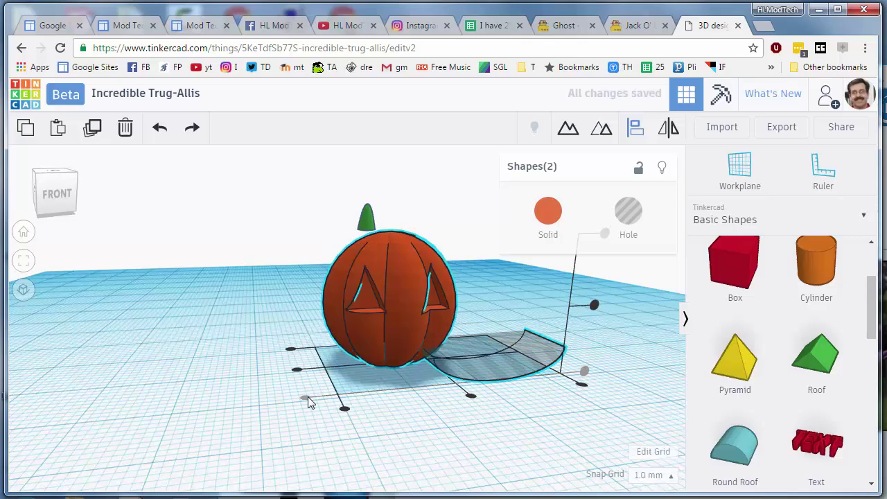
{"action": "left_click", "coordinate": [471, 395]}
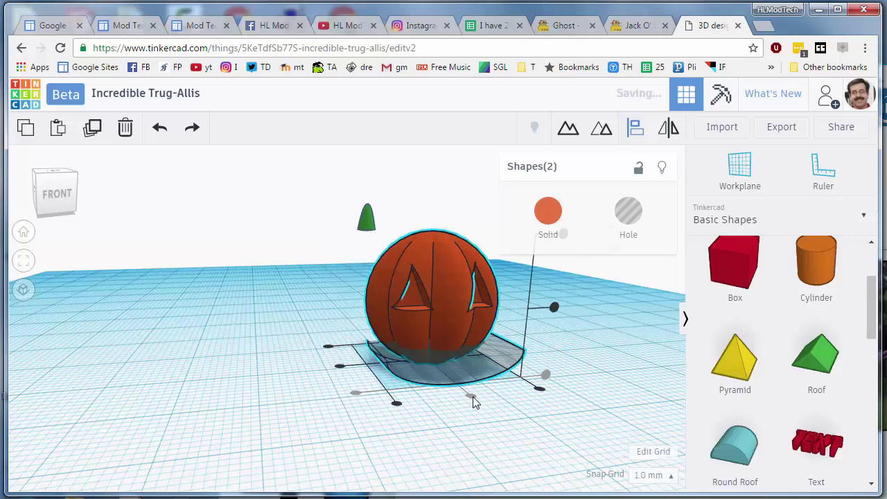
Step: Raise the round roof hole alone 4 mm above the workplane, to mouth height on the pumpkin
{"action": "right_click_drag", "start_coordinate": [363, 414], "coordinate": [579, 307]}
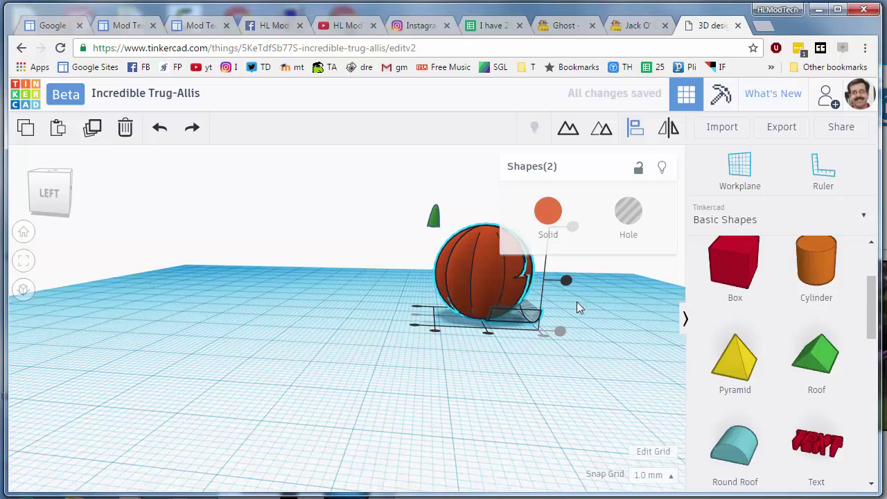
{"action": "left_click", "coordinate": [516, 344]}
{"action": "left_click", "coordinate": [522, 319]}
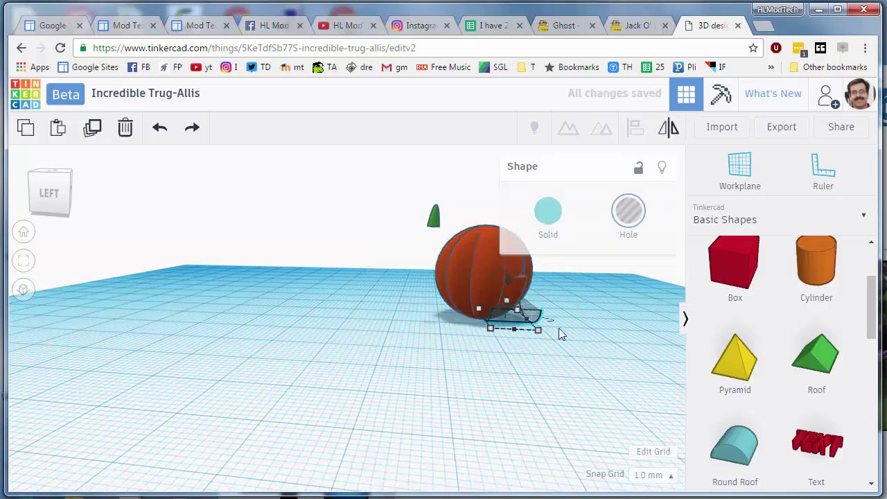
{"action": "right_click_drag", "start_coordinate": [562, 334], "coordinate": [459, 342]}
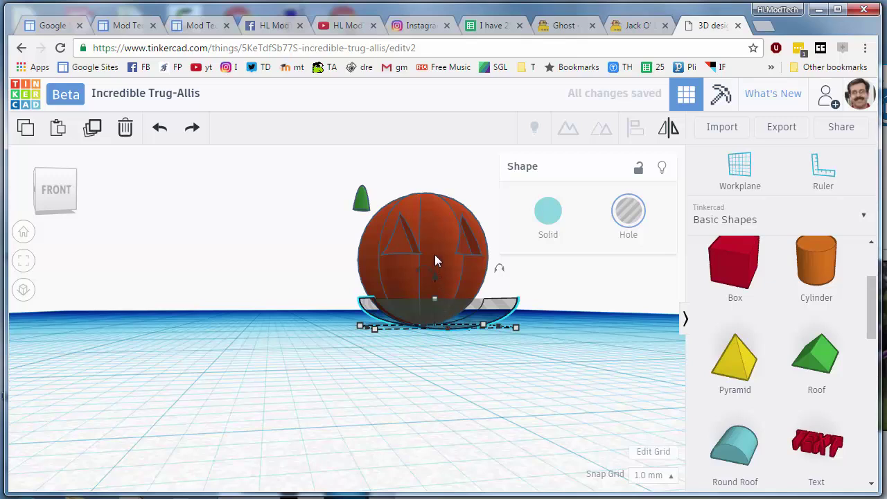
{"action": "left_click_drag", "start_coordinate": [434, 254], "coordinate": [436, 247]}
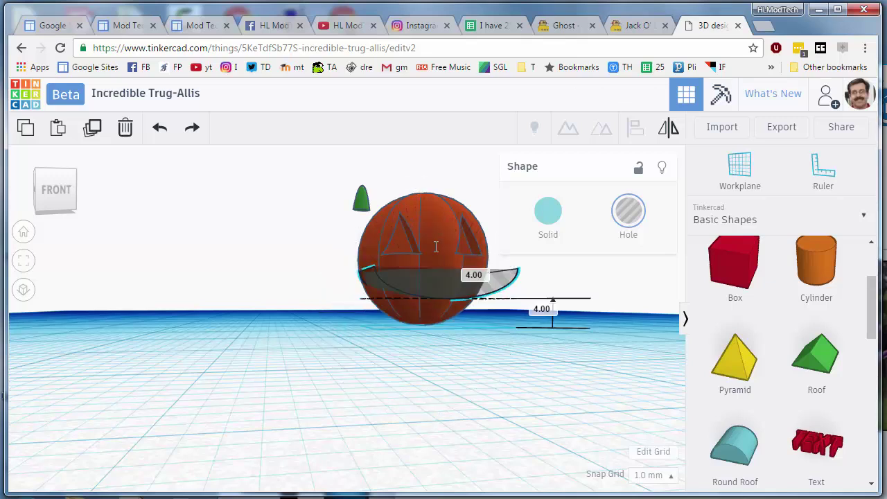
Step: Group the round roof hole with the pumpkin body, leaving the stem out, to cut the mouth
{"action": "right_click_drag", "start_coordinate": [384, 404], "coordinate": [367, 270]}
{"action": "left_click", "coordinate": [367, 271]}
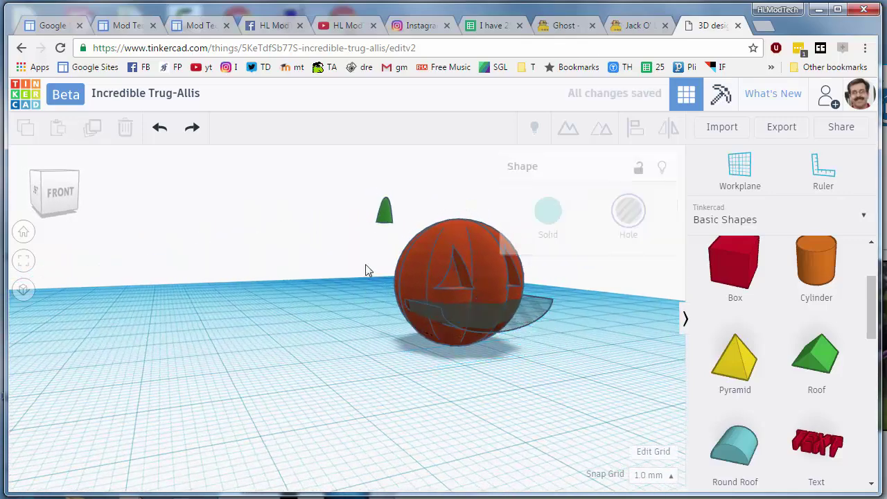
{"action": "left_click_drag", "start_coordinate": [367, 270], "coordinate": [483, 369]}
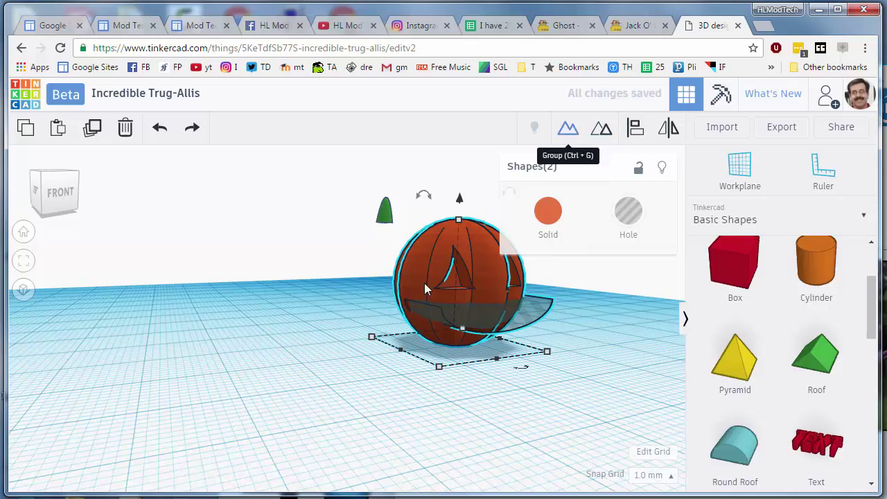
{"action": "key", "text": "ctrl+g"}
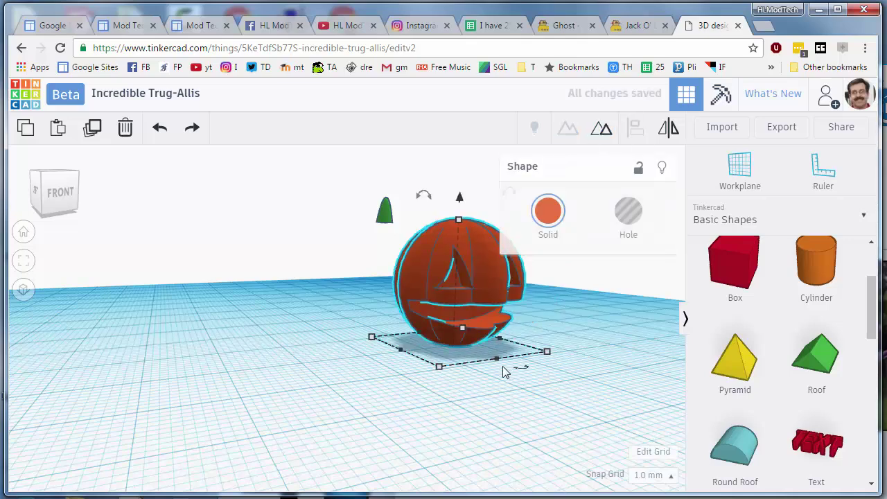
{"action": "right_click_drag", "start_coordinate": [504, 373], "coordinate": [430, 337]}
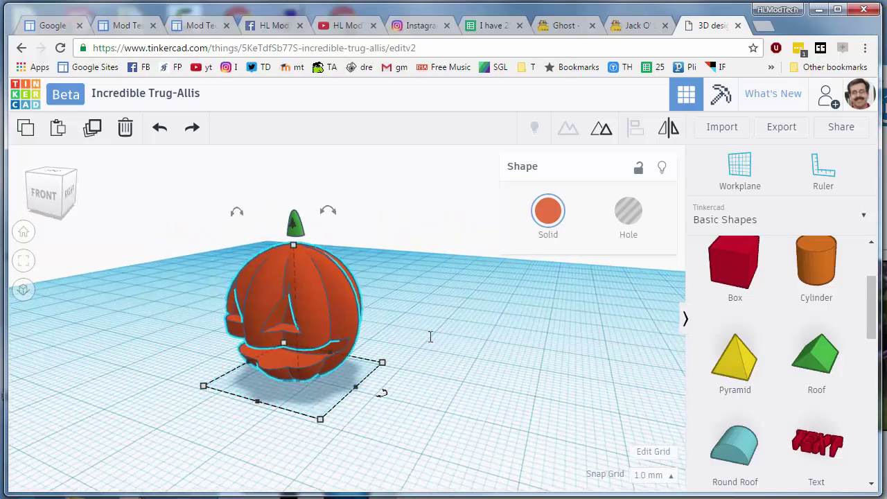
Step: Centre the stem and the pumpkin body on each other sideways and front to back
{"action": "left_click", "coordinate": [252, 215]}
{"action": "left_click_drag", "start_coordinate": [220, 188], "coordinate": [384, 335]}
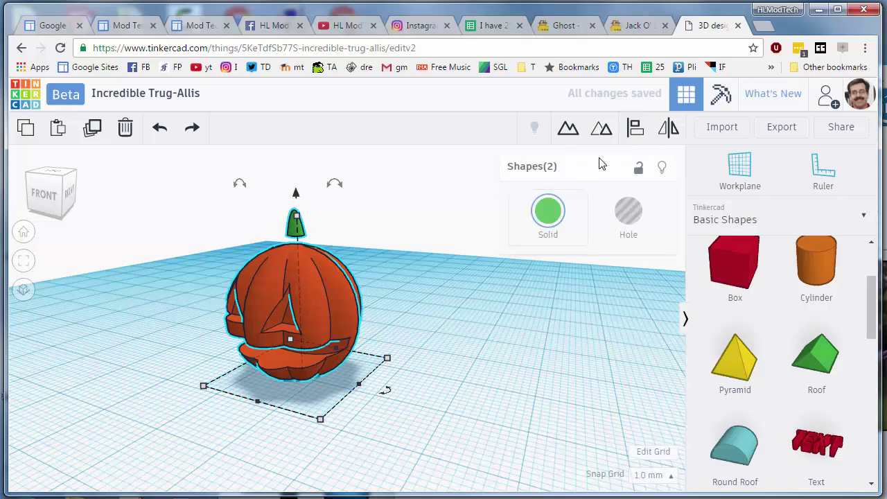
{"action": "left_click", "coordinate": [635, 130]}
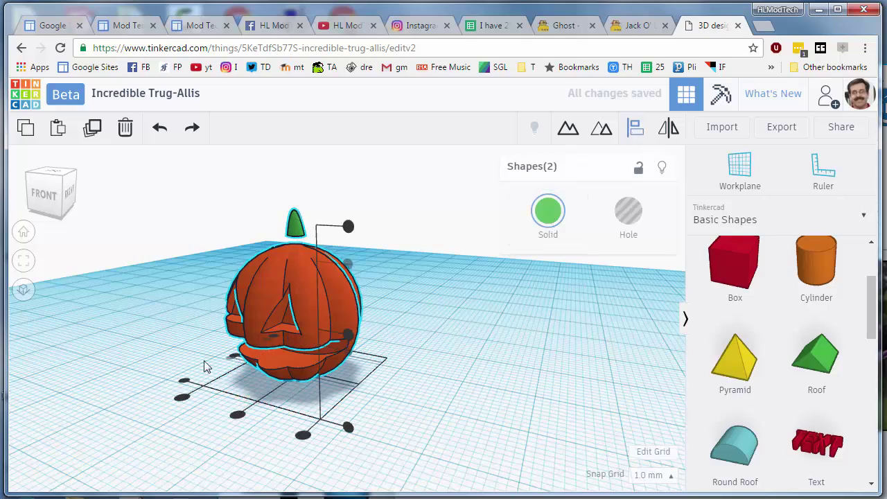
{"action": "left_click", "coordinate": [234, 357]}
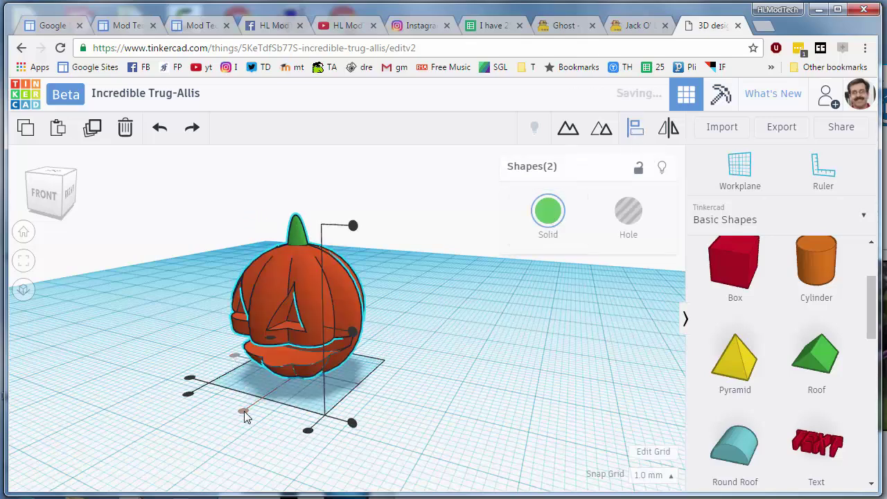
{"action": "right_click_drag", "start_coordinate": [216, 415], "coordinate": [412, 387]}
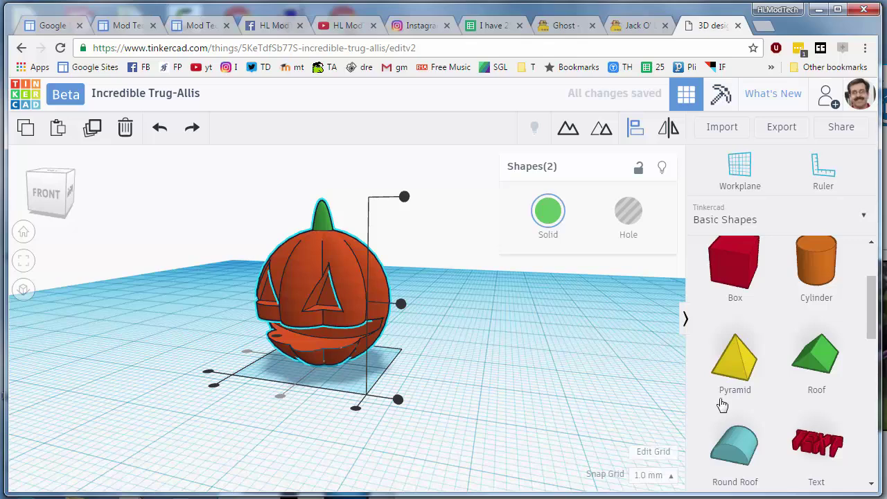
Step: Place a temporary workplane on the floor of the mouth cut and add a pyramid on it
{"action": "right_click_drag", "start_coordinate": [610, 396], "coordinate": [592, 382]}
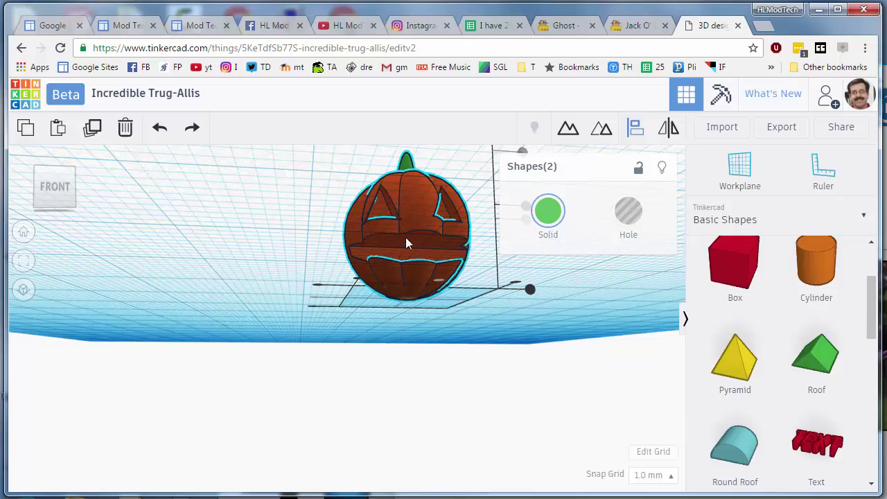
{"action": "key", "text": "f"}
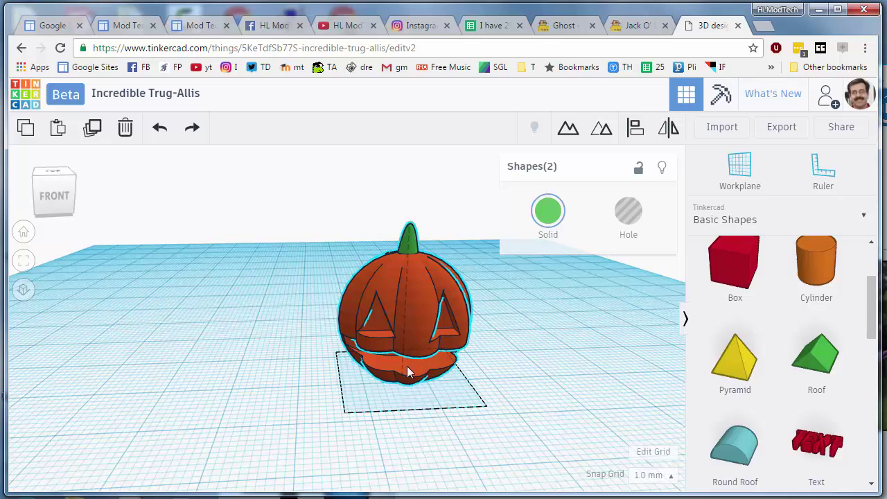
{"action": "key", "text": "w"}
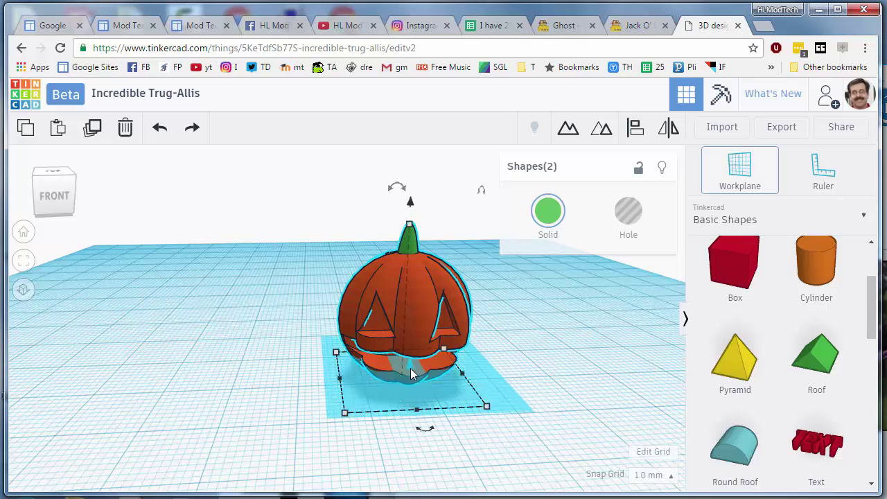
{"action": "left_click", "coordinate": [408, 369]}
{"action": "left_click_drag", "start_coordinate": [733, 377], "coordinate": [416, 371]}
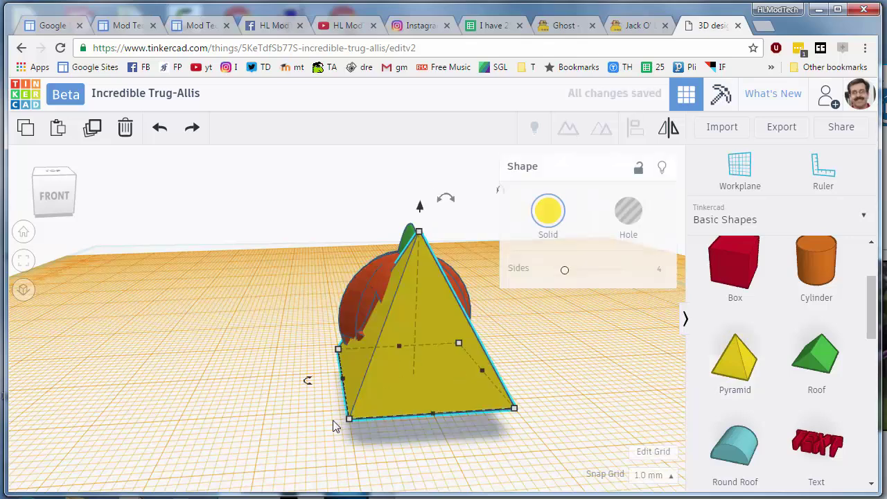
Step: Shrink the pyramid to a small, narrow tooth and position it on one side of the lower lip
{"action": "left_click_drag", "start_coordinate": [349, 418], "coordinate": [441, 363]}
{"action": "left_click_drag", "start_coordinate": [460, 225], "coordinate": [400, 381]}
{"action": "scroll", "coordinate": [400, 381], "scroll_direction": "up", "scroll_amount": 8}
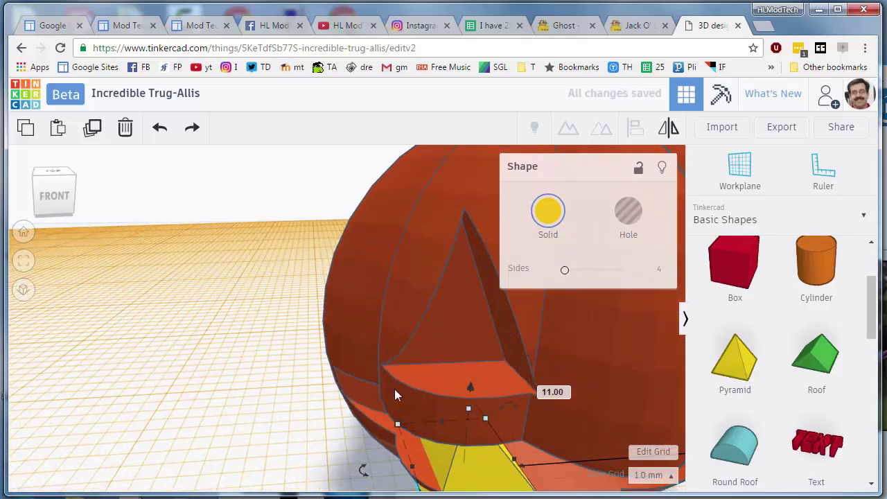
{"action": "scroll", "coordinate": [375, 386], "scroll_direction": "down", "scroll_amount": 8}
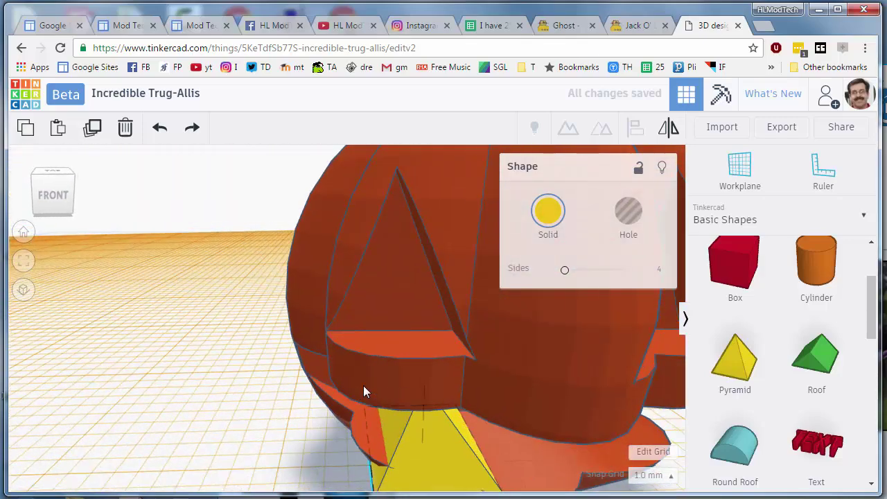
{"action": "scroll", "coordinate": [429, 418], "scroll_direction": "down", "scroll_amount": 6}
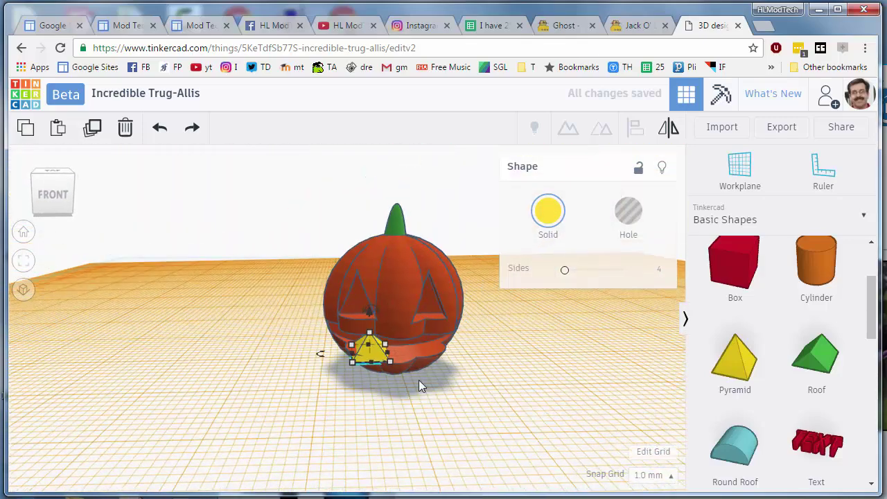
{"action": "scroll", "coordinate": [372, 355], "scroll_direction": "up", "scroll_amount": 3}
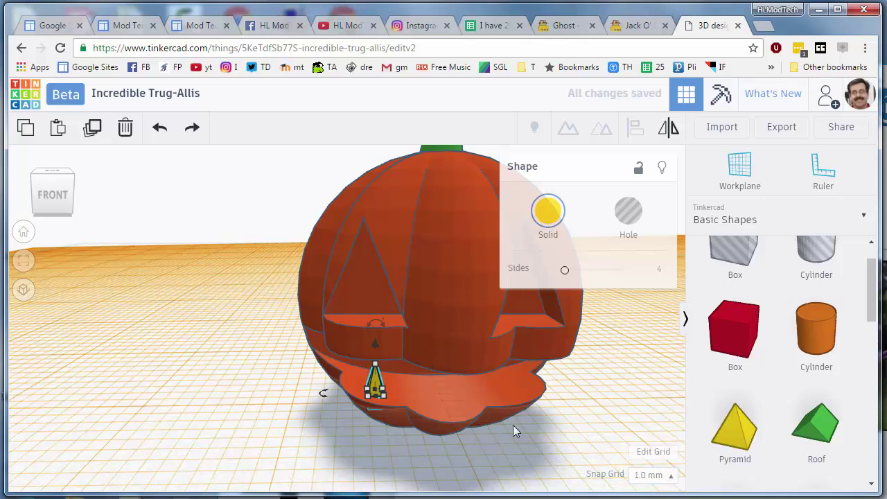
Step: Set the snap grid to 0.1 mm and lower the tooth 0.5 mm into the mouth floor
{"action": "left_click", "coordinate": [648, 476]}
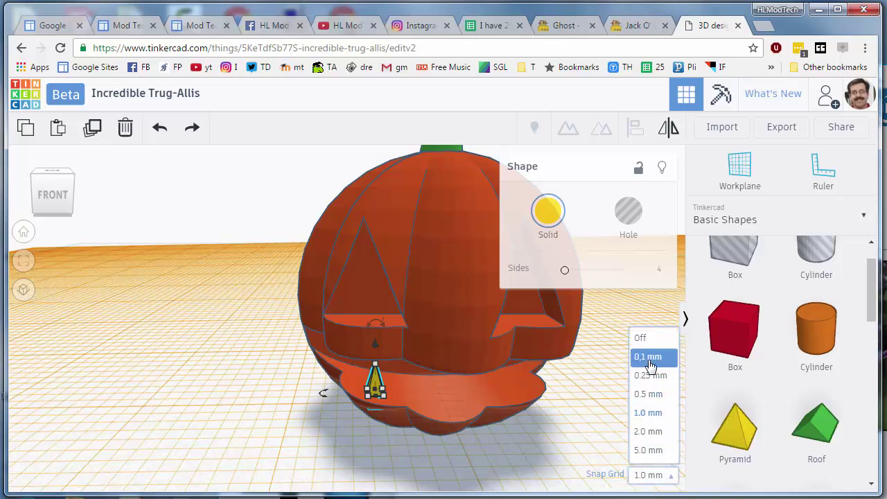
{"action": "key", "text": "Return"}
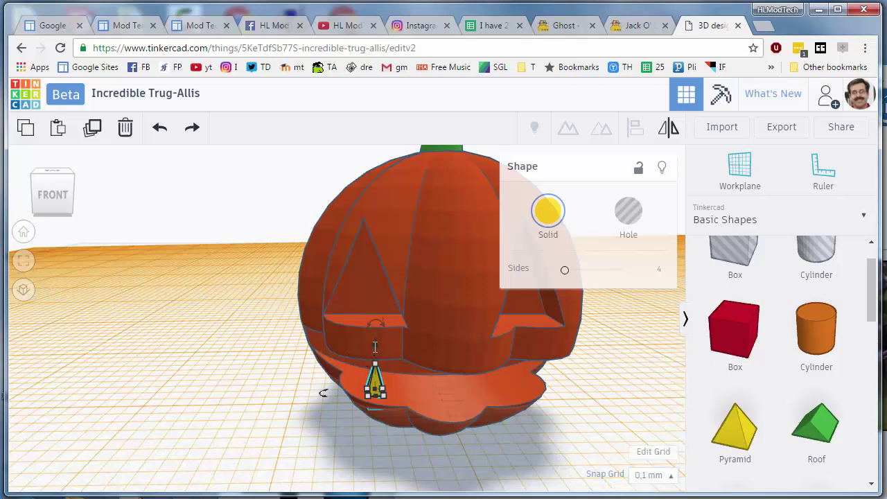
{"action": "key", "text": "Right"}
{"action": "key", "text": "Right"}
{"action": "key", "text": "Right"}
{"action": "key", "text": "Right"}
{"action": "key", "text": "Right"}
{"action": "key", "text": "Down"}
{"action": "key", "text": "Down"}
{"action": "key", "text": "Down"}
{"action": "key", "text": "Down"}
{"action": "key", "text": "Down"}
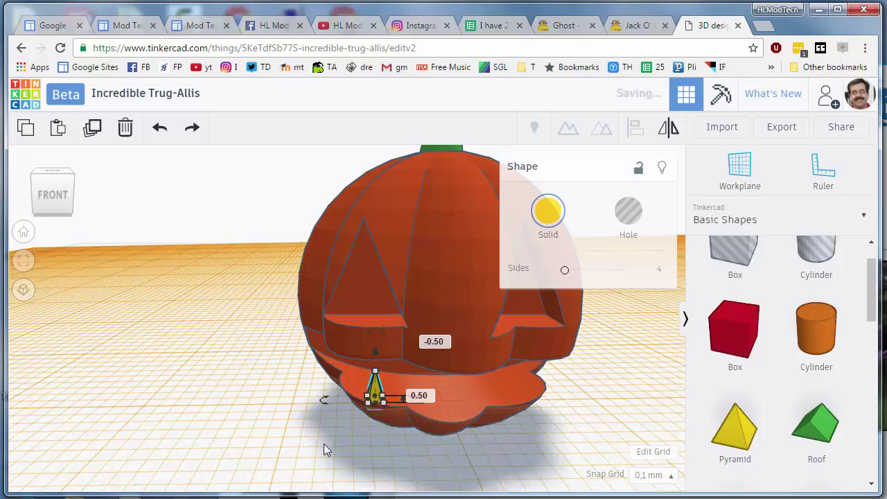
Step: Duplicate the tooth and move the copy straight across to the opposite side of the mouth
{"action": "right_click_drag", "start_coordinate": [323, 447], "coordinate": [363, 376]}
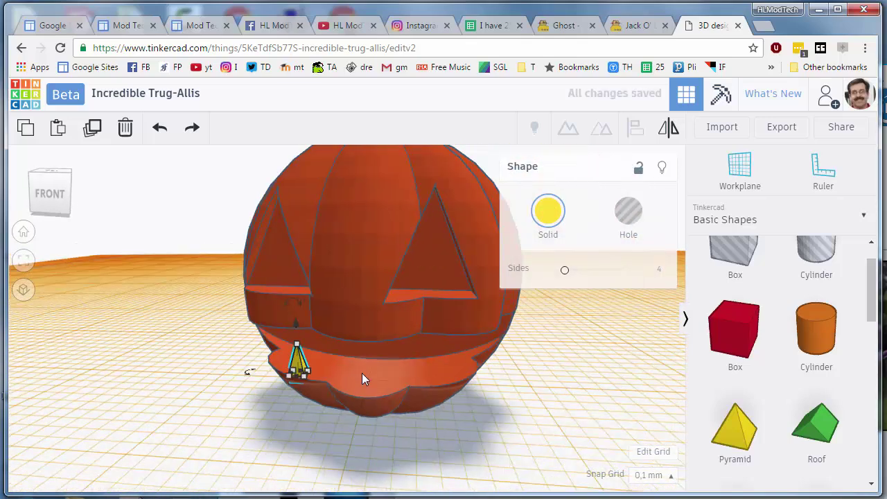
{"action": "key", "text": "ctrl+d"}
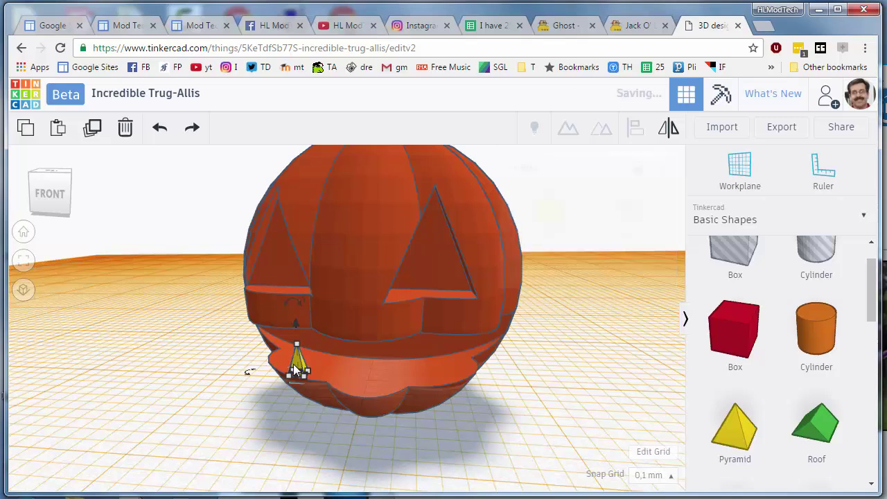
{"action": "key", "text": "Right"}
{"action": "key", "text": "Right"}
{"action": "key", "text": "Right"}
{"action": "key", "text": "Right"}
{"action": "key", "text": "Right"}
{"action": "key", "text": "Right"}
{"action": "key", "text": "Right"}
{"action": "key", "text": "Right"}
{"action": "key", "text": "Right"}
{"action": "key", "text": "Right"}
{"action": "key", "text": "Right"}
{"action": "key", "text": "Right"}
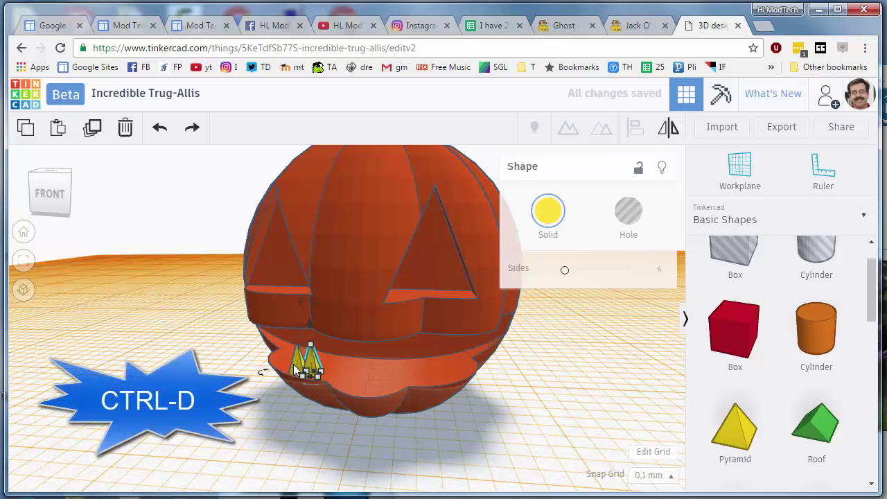
{"action": "key", "text": "Right"}
{"action": "key", "text": "Right"}
{"action": "key", "text": "Right"}
{"action": "key", "text": "Right"}
{"action": "key", "text": "Right"}
{"action": "key", "text": "Right"}
{"action": "key", "text": "Right"}
{"action": "key", "text": "Right"}
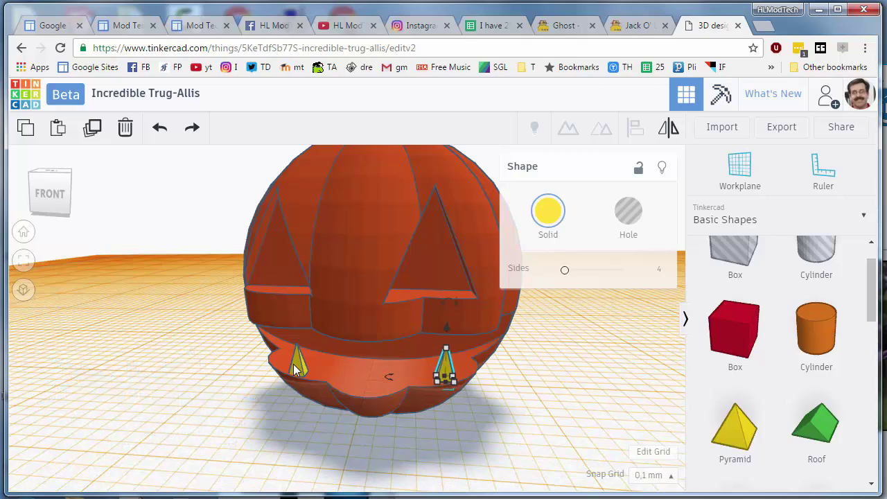
Step: Group the two teeth with the pumpkin body, leaving the stem out
{"action": "left_click", "coordinate": [178, 362]}
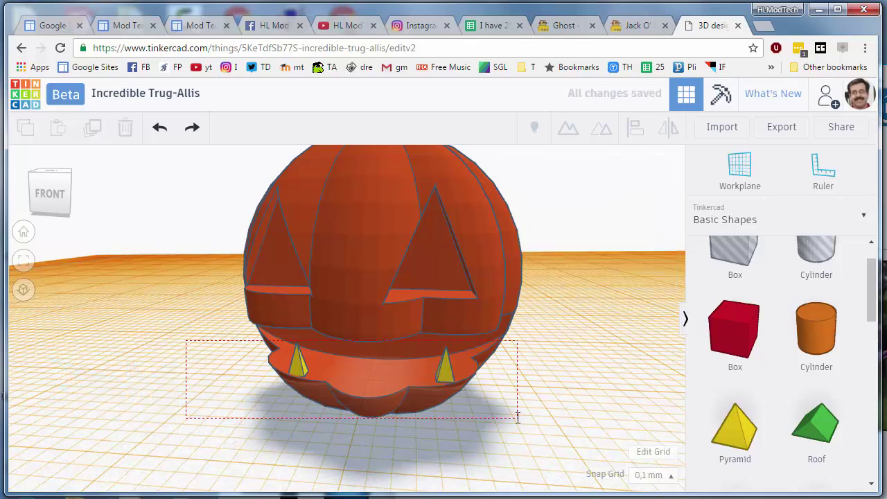
{"action": "left_click_drag", "start_coordinate": [517, 417], "coordinate": [516, 418]}
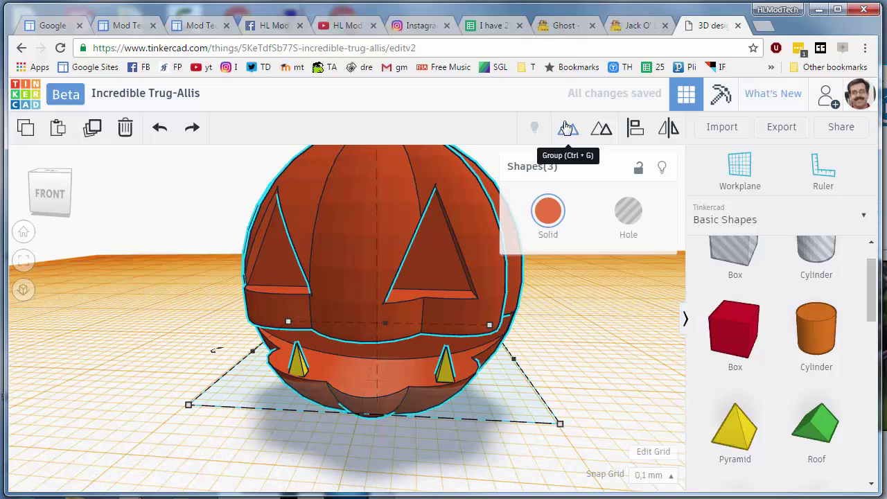
{"action": "key", "text": "ctrl+g"}
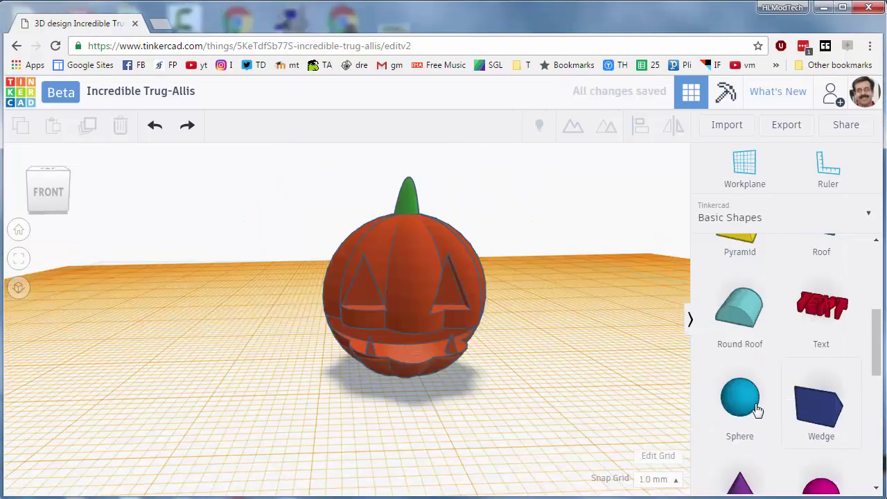
Step: Add a sphere beside the pumpkin and turn it into a hole
{"action": "left_click_drag", "start_coordinate": [741, 402], "coordinate": [232, 394]}
{"action": "left_click", "coordinate": [623, 216]}
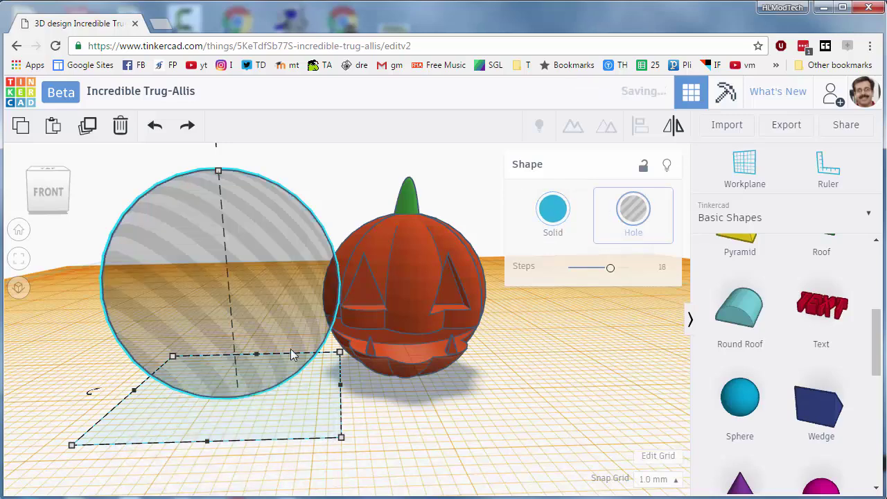
Step: Shrink the sphere hole proportionally, slightly, and centre it with the pumpkin body along all three axes
{"action": "left_click_drag", "start_coordinate": [341, 441], "coordinate": [297, 411]}
{"action": "left_click", "coordinate": [277, 402]}
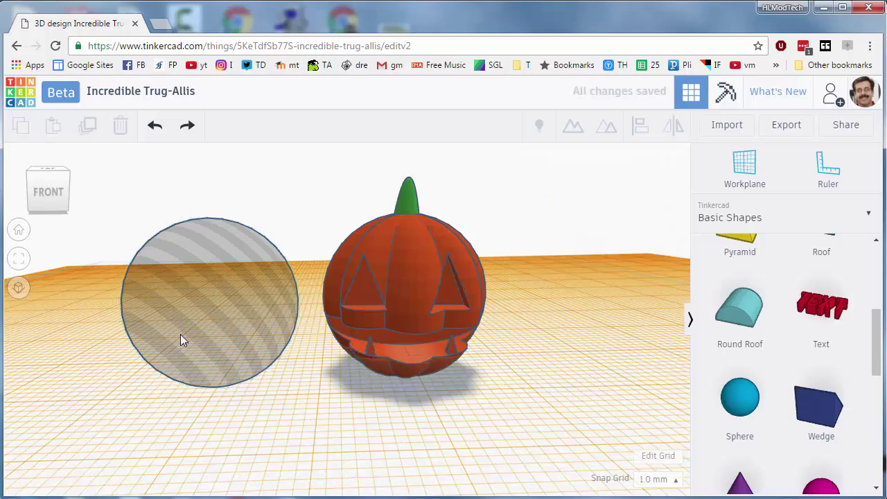
{"action": "left_click", "coordinate": [180, 334]}
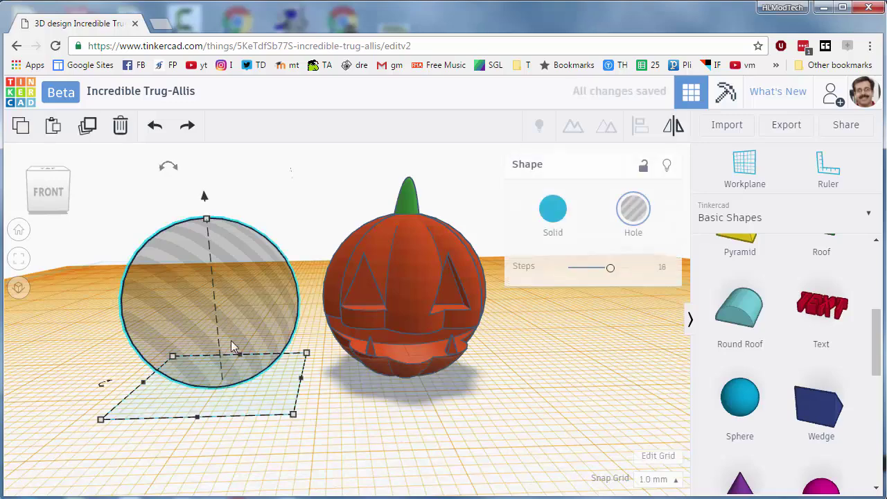
{"action": "left_click", "coordinate": [405, 286], "text": "shift"}
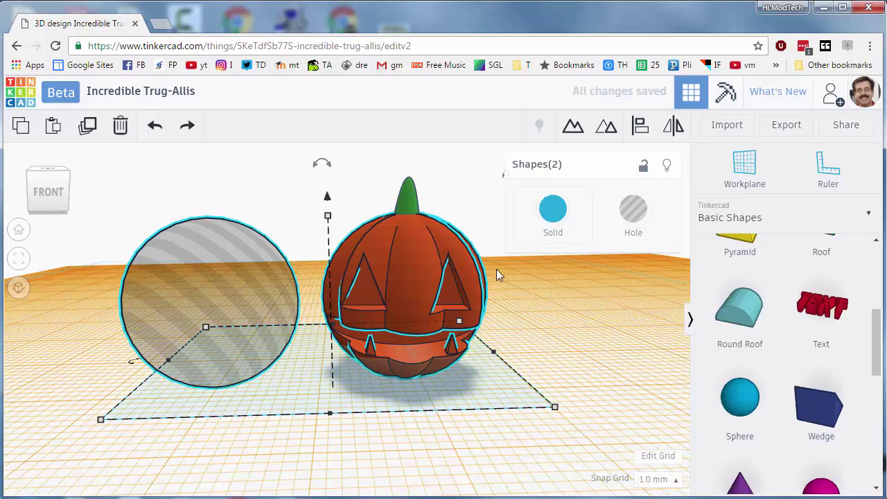
{"action": "left_click", "coordinate": [641, 130]}
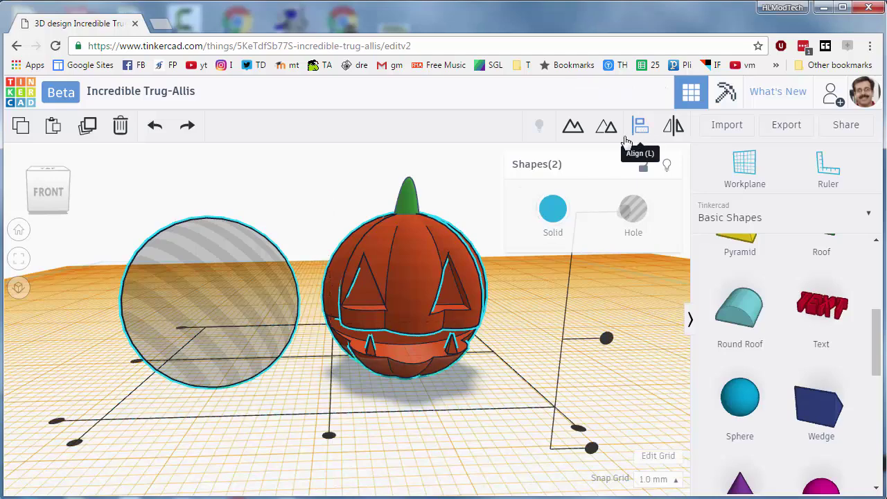
{"action": "left_click", "coordinate": [327, 435]}
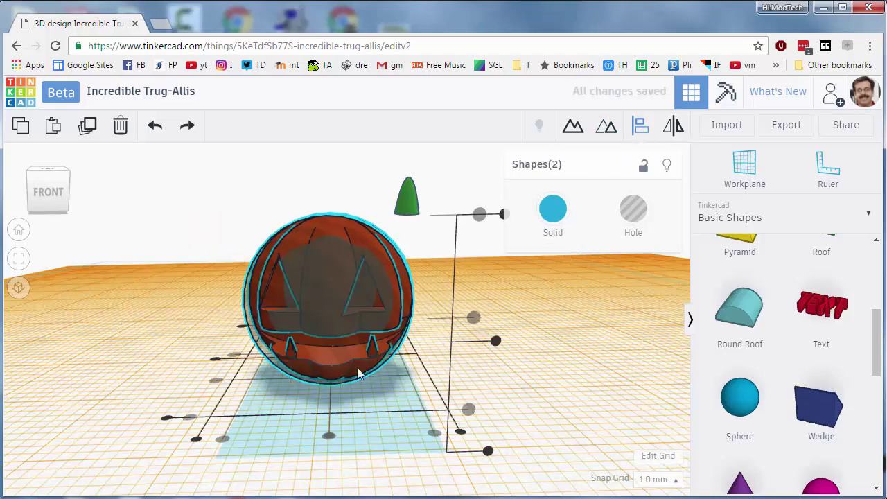
{"action": "left_click", "coordinate": [216, 359]}
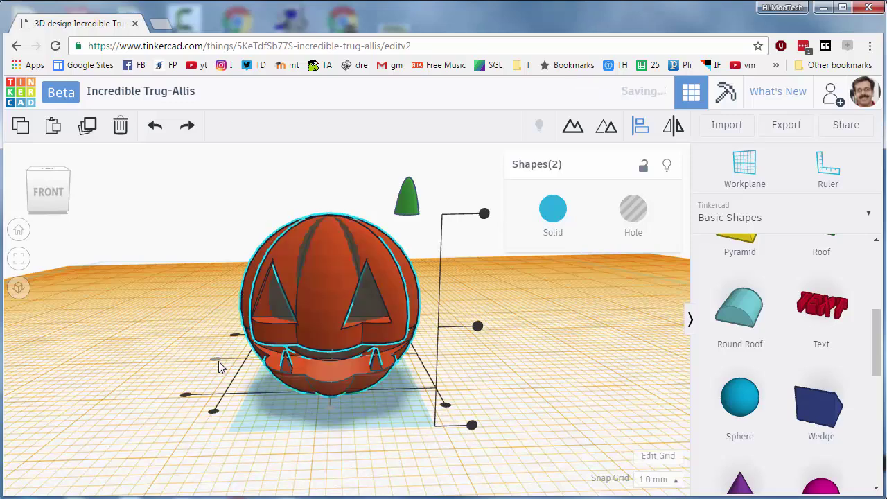
{"action": "left_click", "coordinate": [479, 326]}
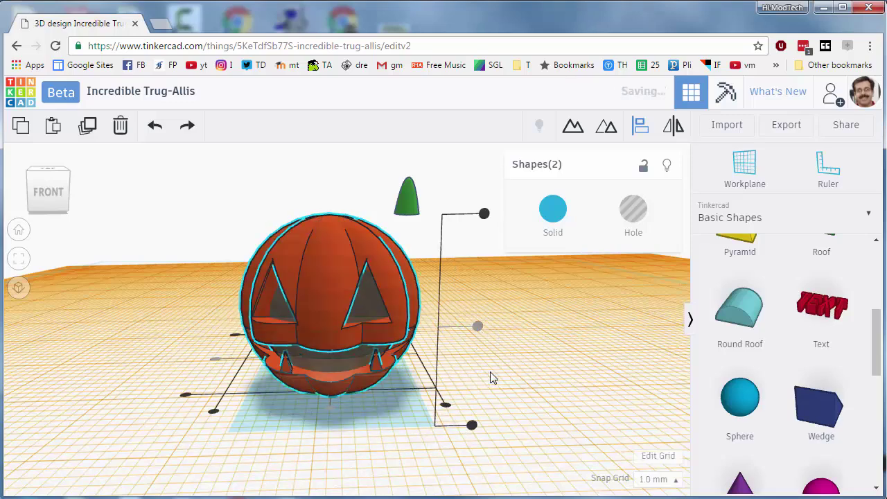
{"action": "left_click", "coordinate": [576, 407]}
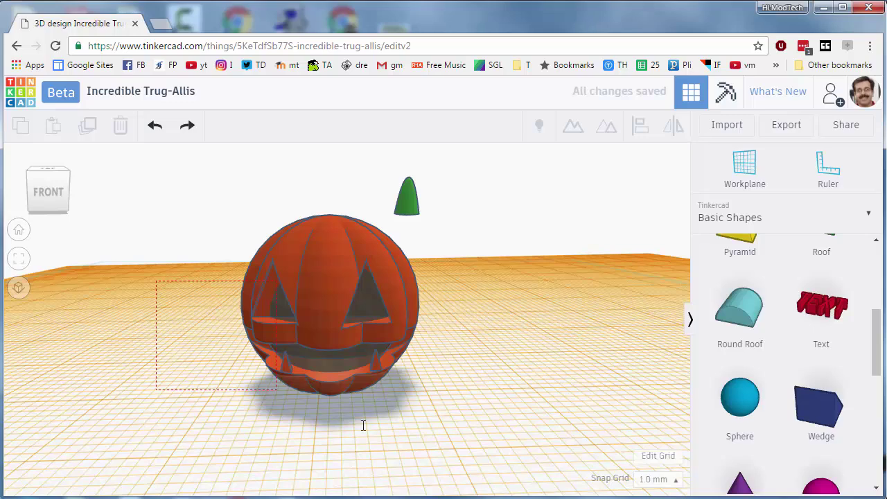
Step: Group the centred sphere hole with the pumpkin body to hollow it out, leaving the green stem out
{"action": "left_click_drag", "start_coordinate": [466, 443], "coordinate": [467, 444]}
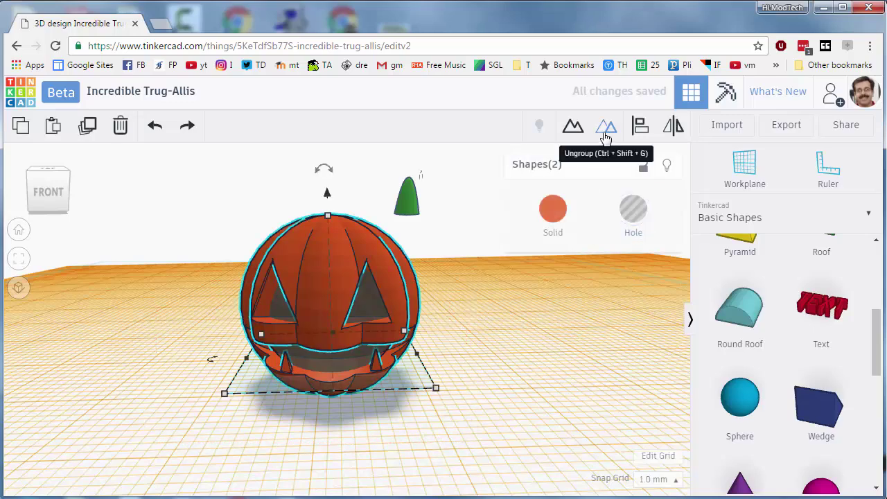
{"action": "key", "text": "ctrl+g"}
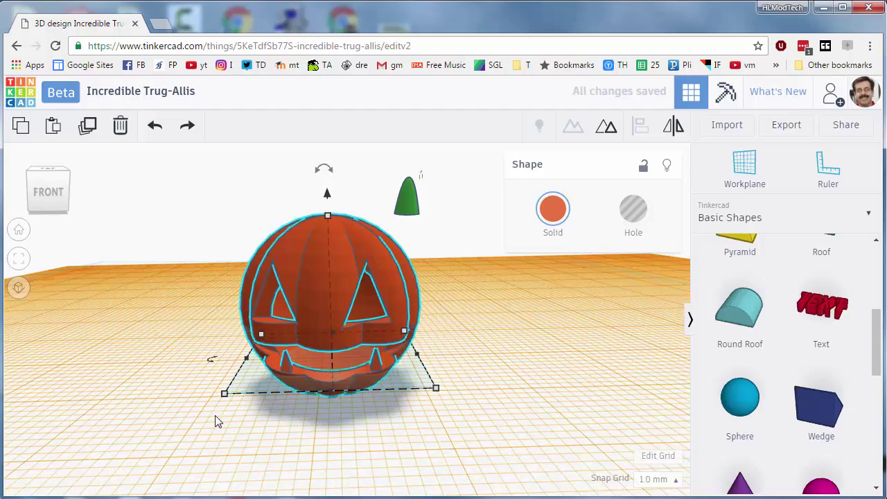
Step: Align the green stem with the centre of the hollowed pumpkin body in both horizontal directions
{"action": "right_click_drag", "start_coordinate": [218, 420], "coordinate": [281, 412]}
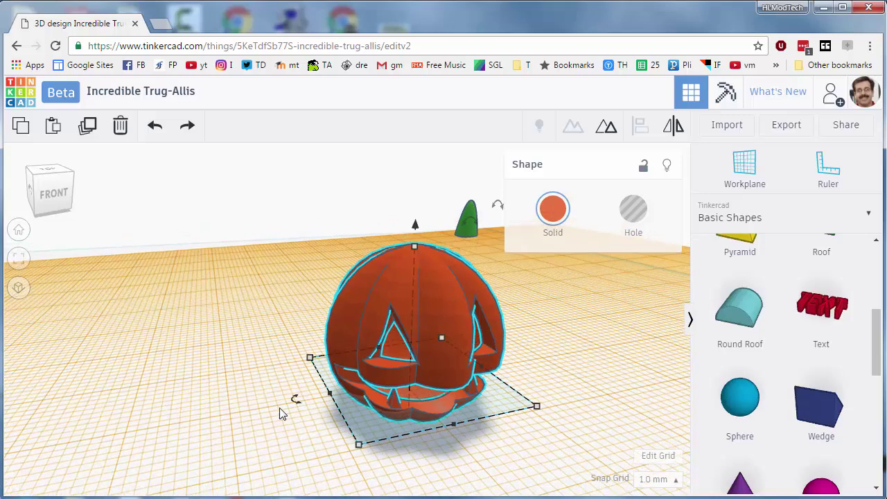
{"action": "left_click", "coordinate": [581, 355]}
{"action": "left_click", "coordinate": [468, 223]}
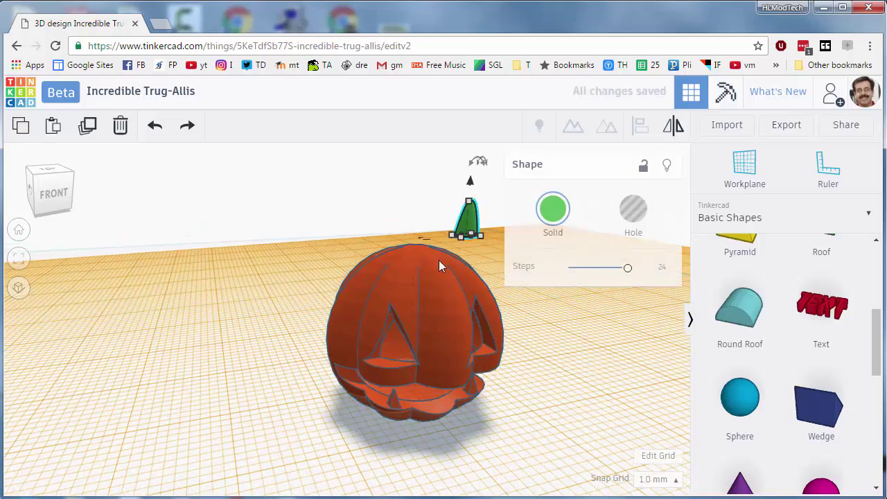
{"action": "left_click", "coordinate": [421, 274]}
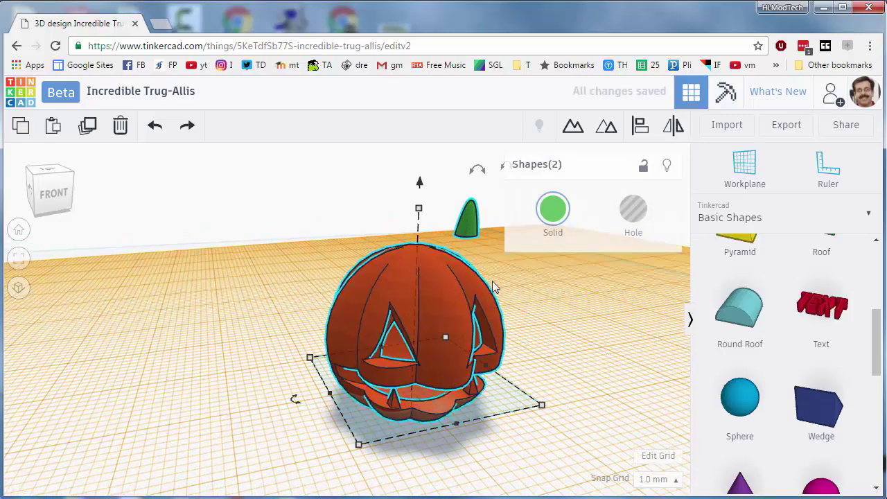
{"action": "left_click", "coordinate": [638, 128]}
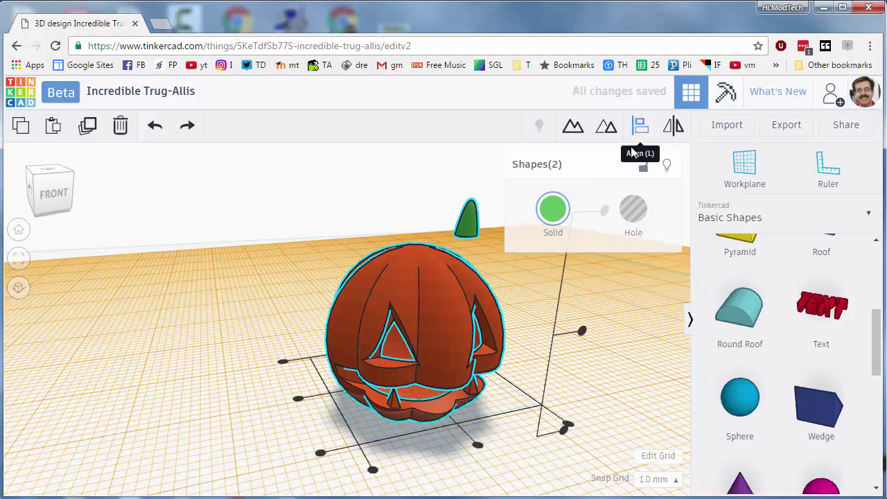
{"action": "left_click", "coordinate": [478, 446]}
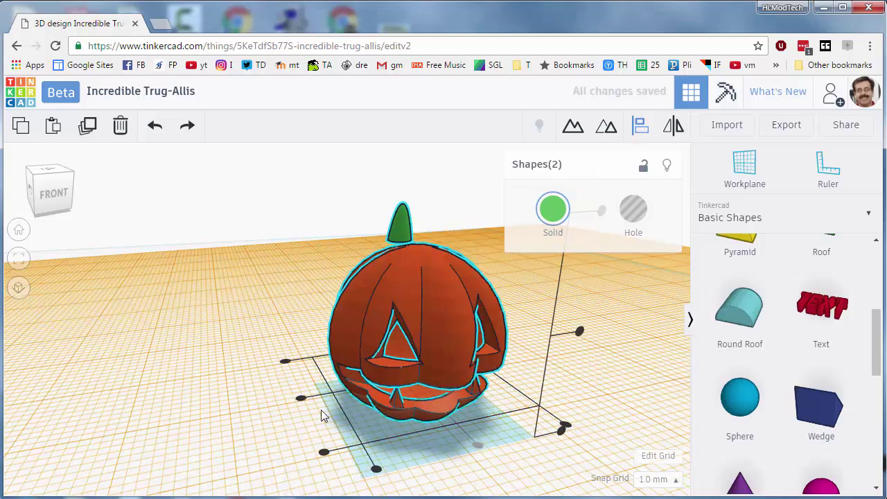
{"action": "left_click", "coordinate": [297, 413]}
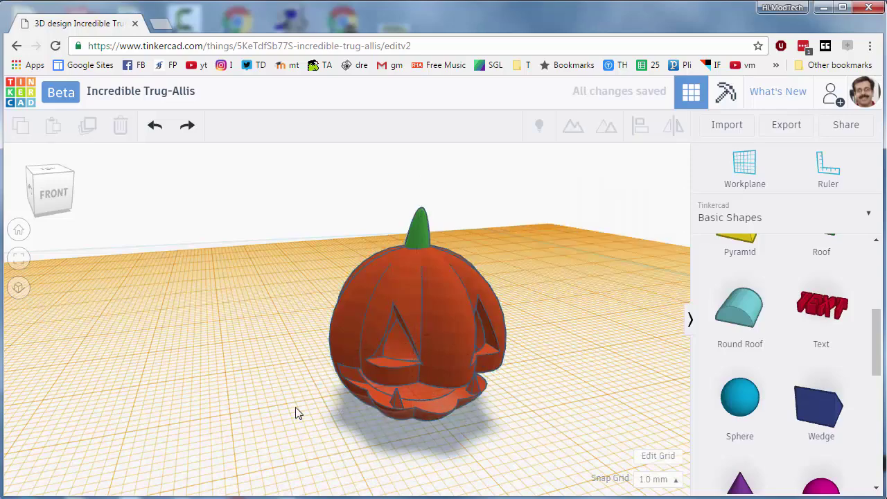
{"action": "mouse_move", "coordinate": [597, 368]}
{"action": "right_mouse_down"}
{"action": "mouse_move", "coordinate": [520, 347]}
{"action": "mouse_move", "coordinate": [584, 372]}
{"action": "right_mouse_up"}
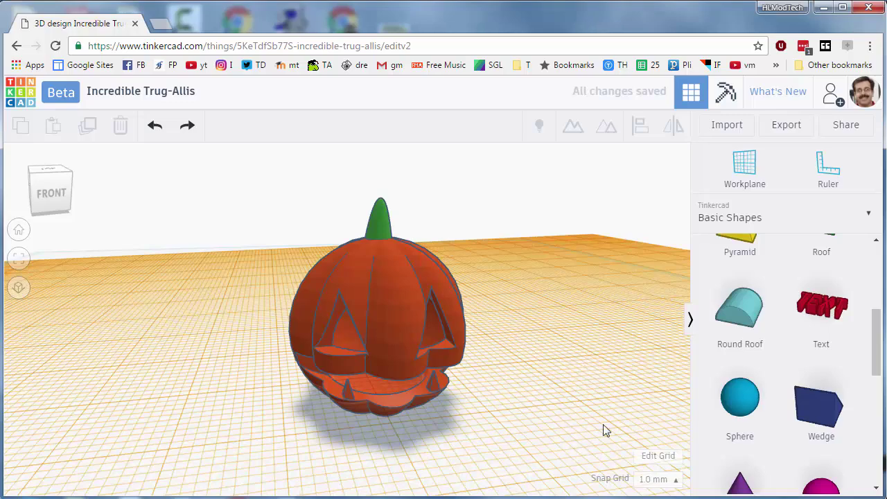
{"action": "right_click_drag", "start_coordinate": [603, 430], "coordinate": [554, 412]}
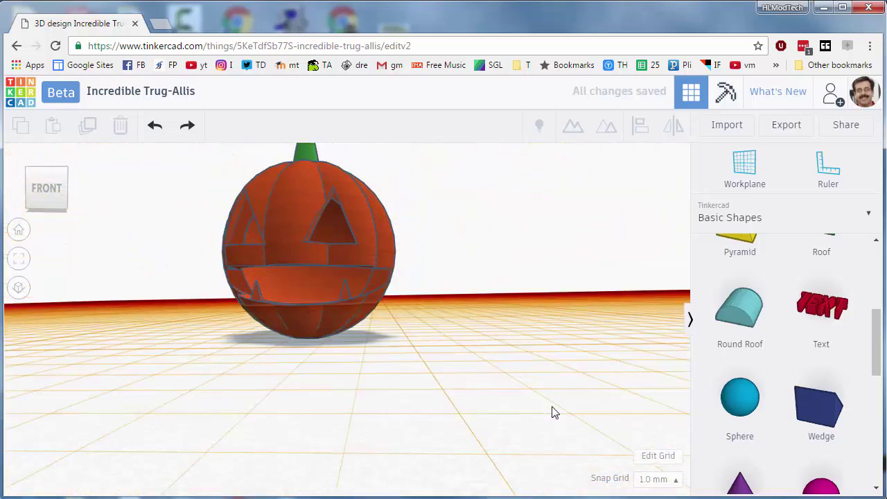